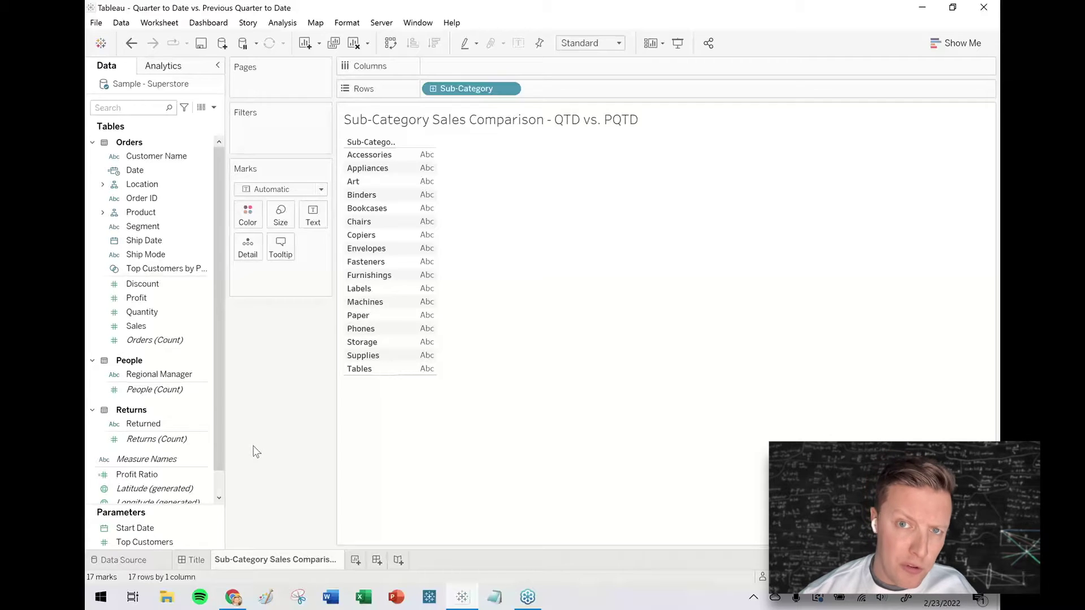
Start a new calculated field named Sales - QTD
click(214, 108)
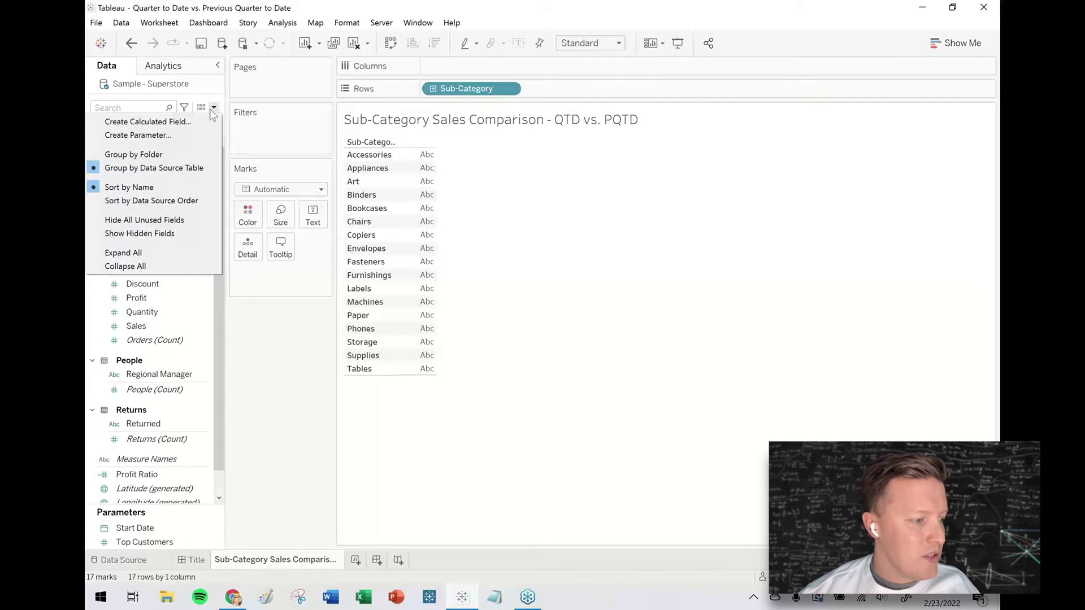
click(176, 123)
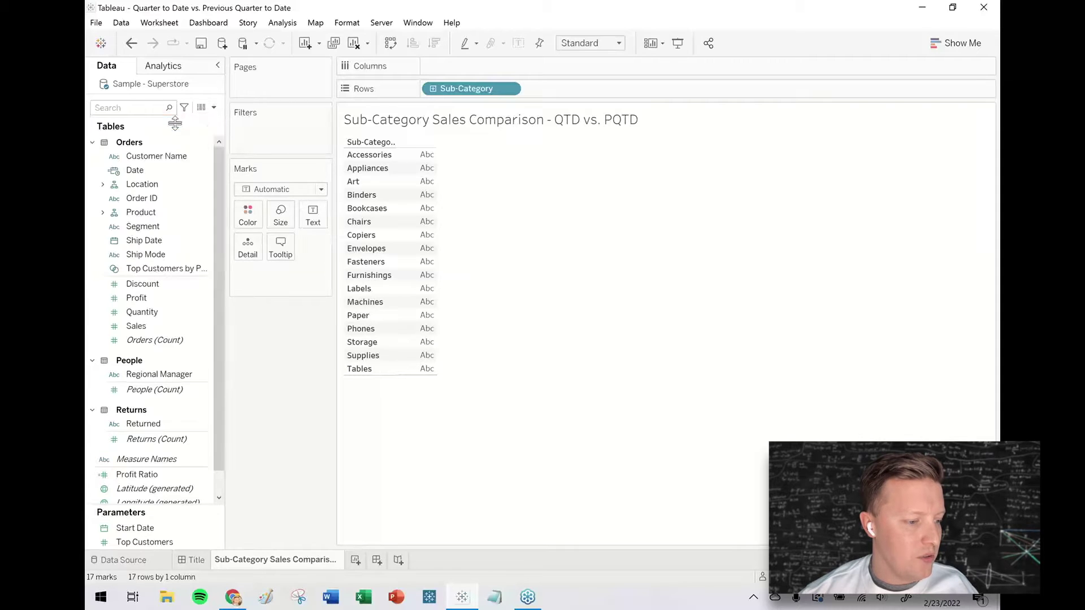
drag(504, 286, 593, 302)
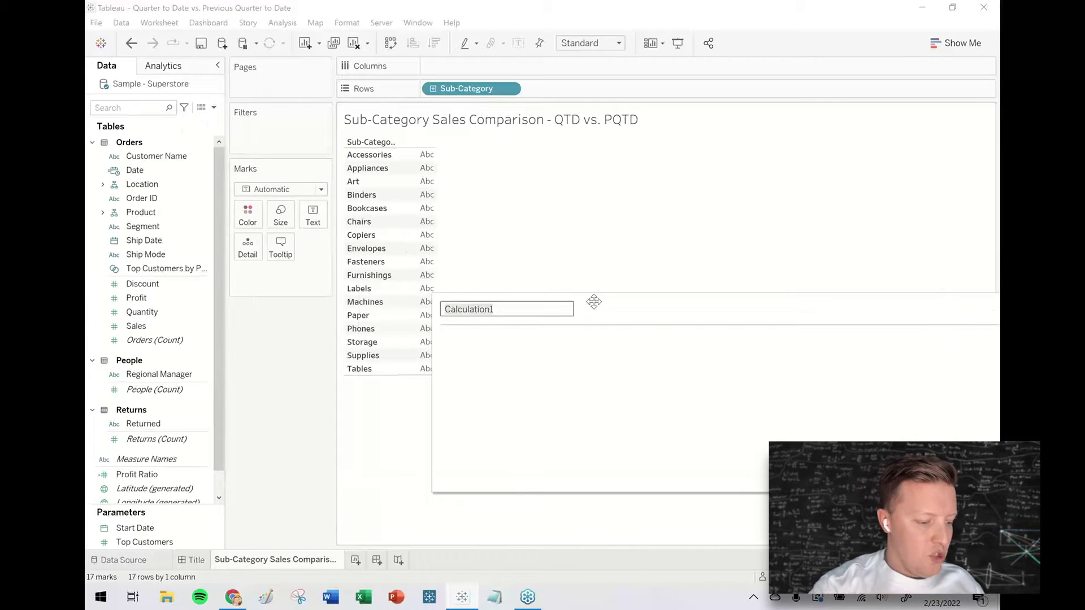
text(Qu)
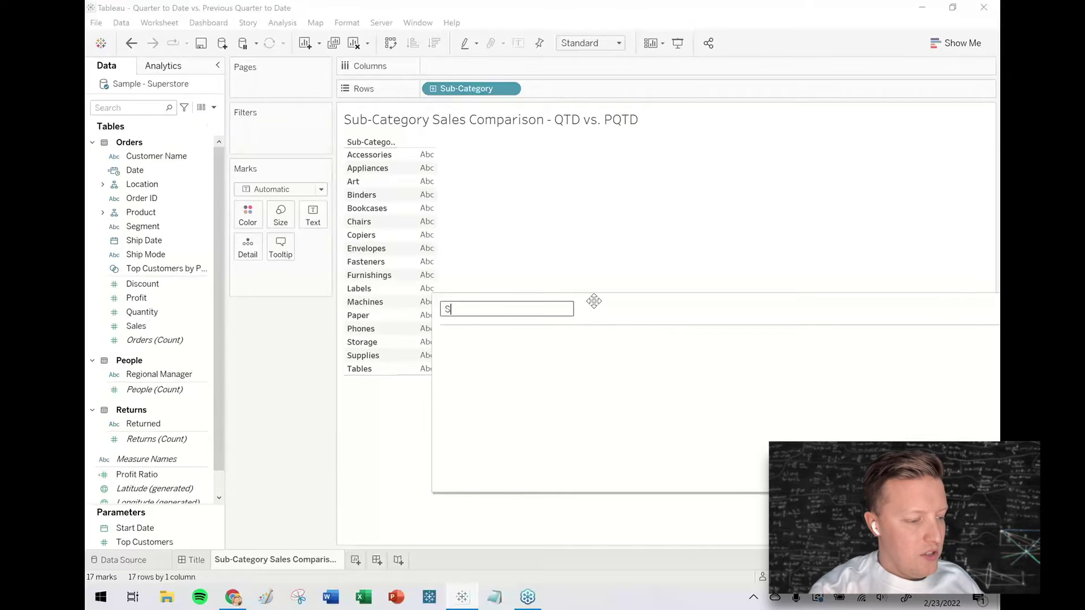
text(TD)
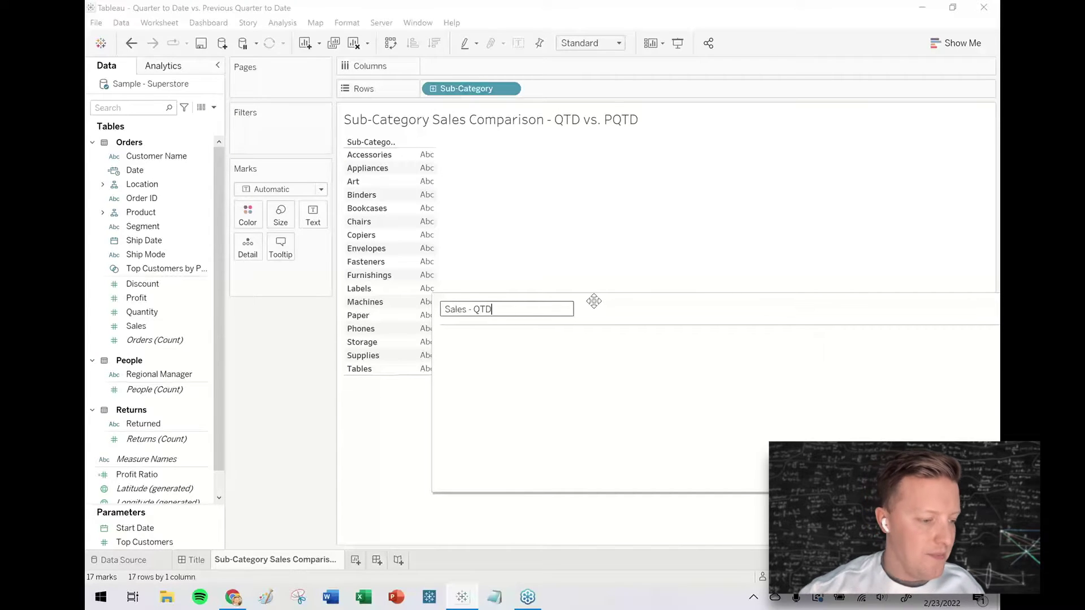
Enter IF DATEDIFF('quarter',[Date],TODAY()) = 0 THEN [Sales] END, save it, and add a blank worksheet
click(584, 342)
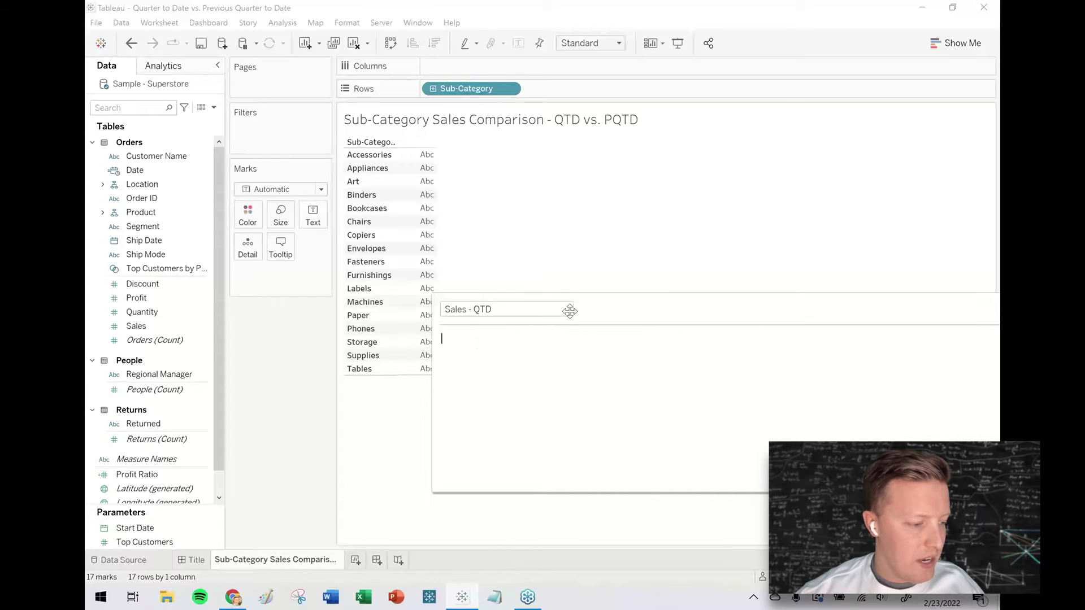
drag(568, 310, 520, 313)
text(IF )
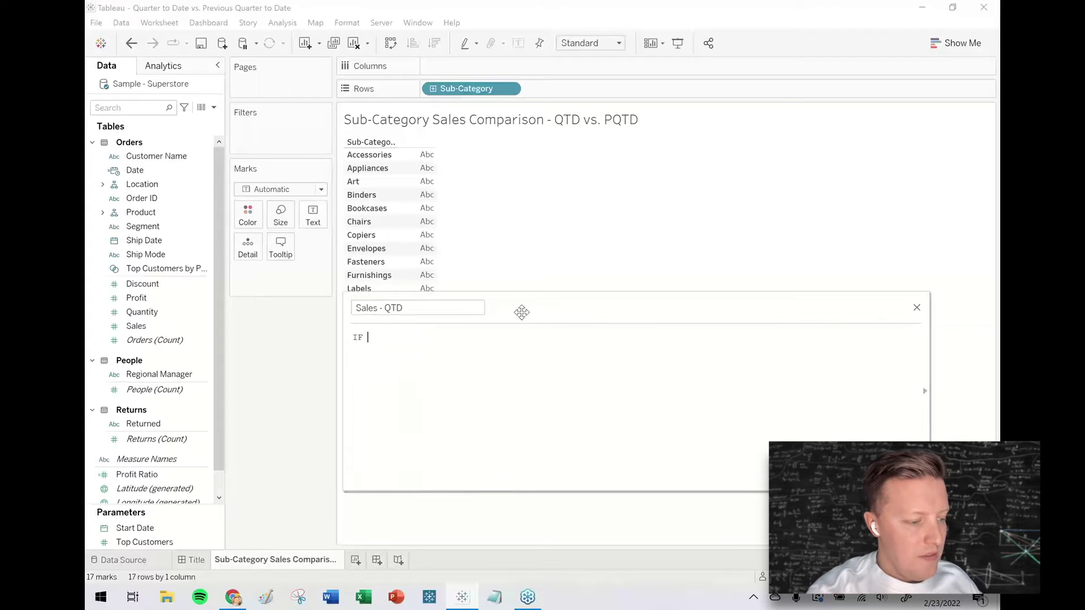
text(DATEDIFF()
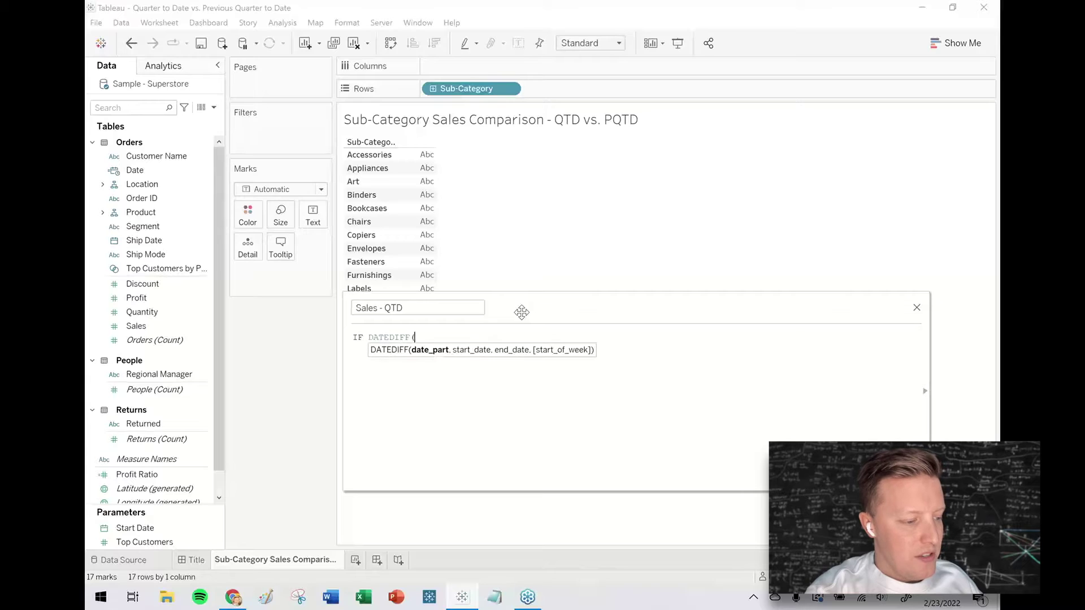
text('quarter',)
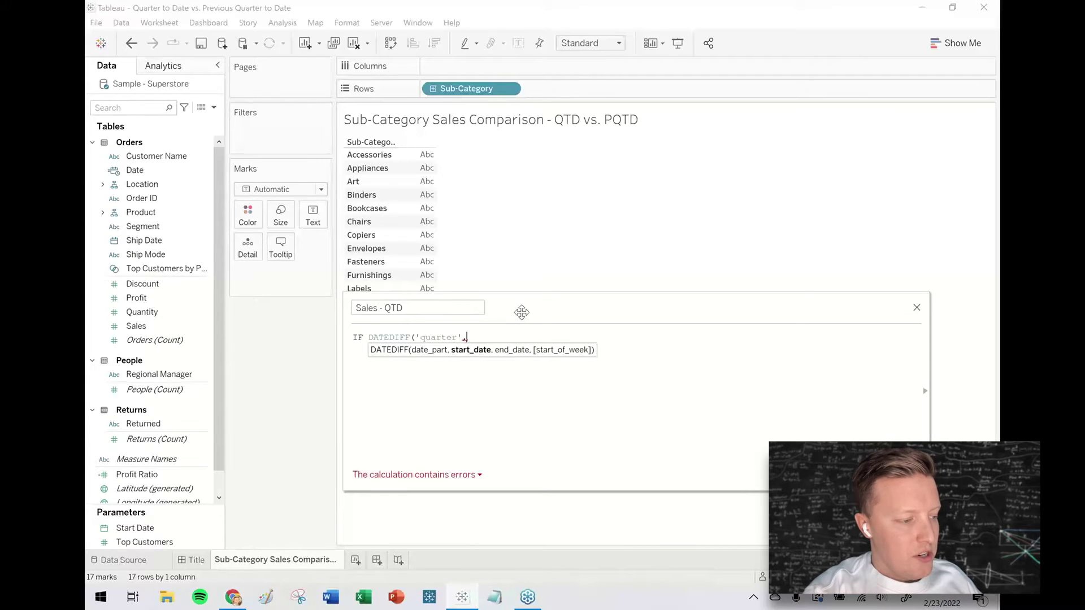
text([Date],TODAY)
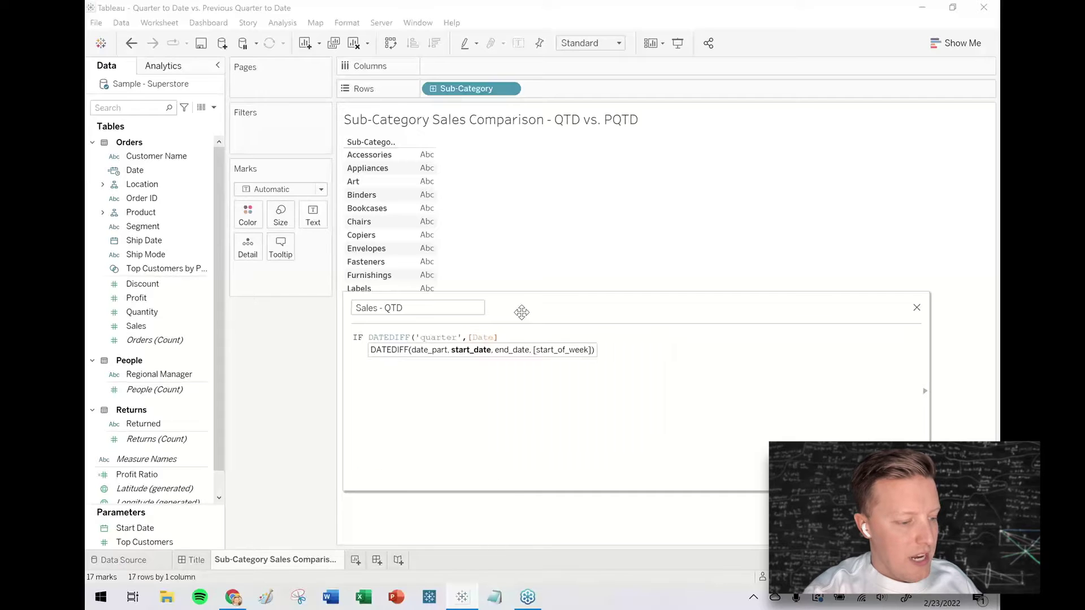
text(()))
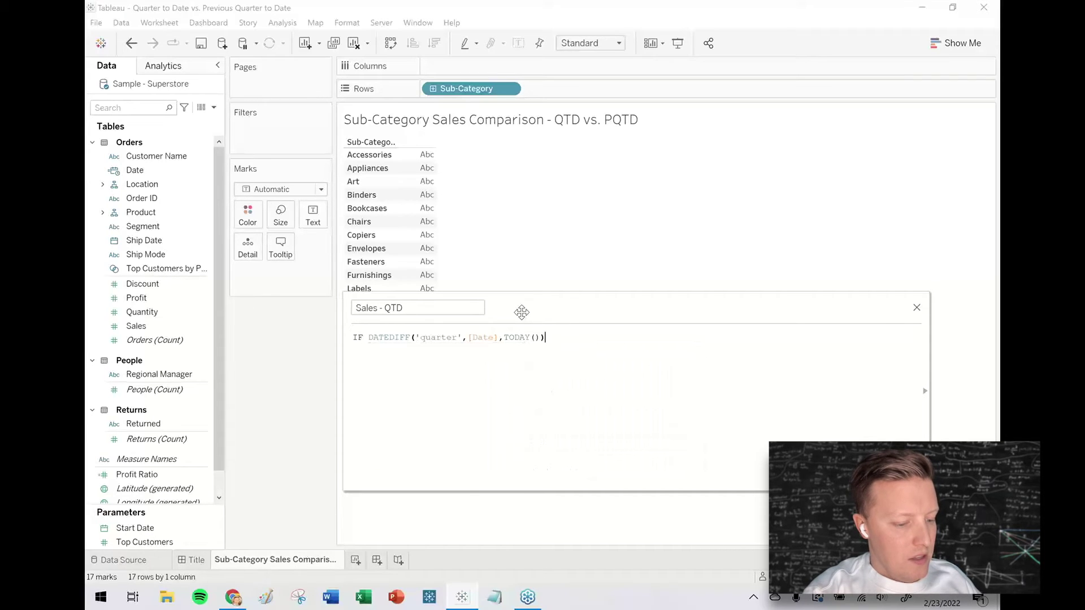
text( = 0 T)
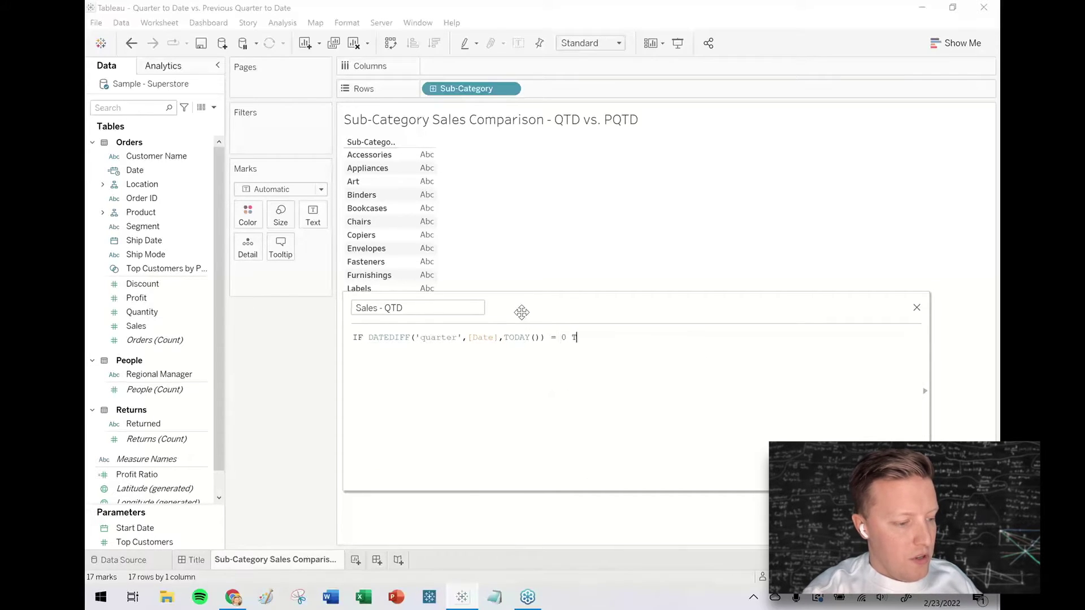
text(HJEN)
key(BackSpace)
key(BackSpace)
text(EN )
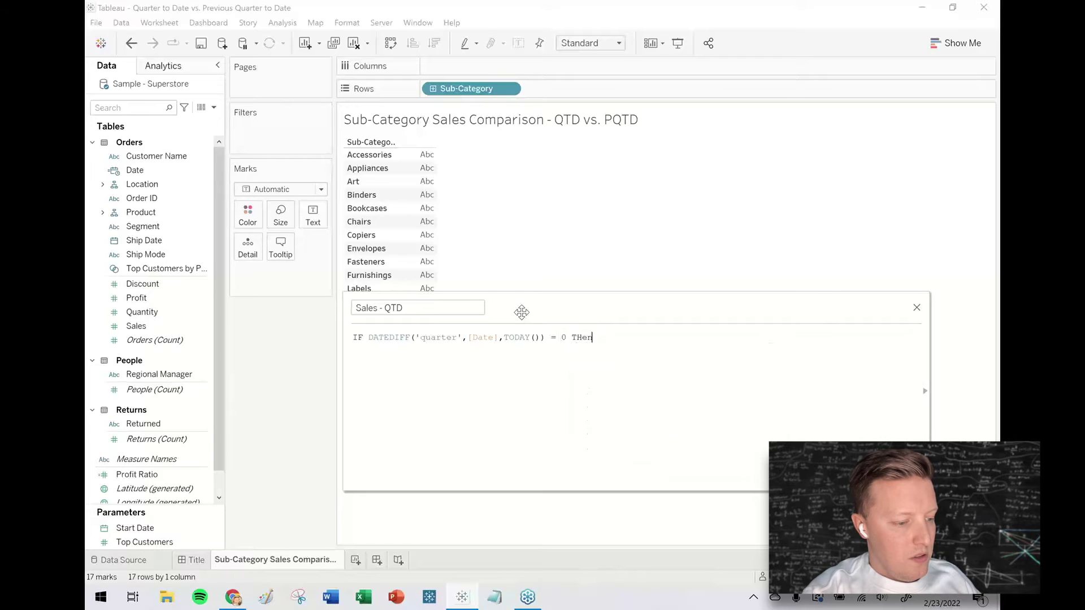
text([Sales] END)
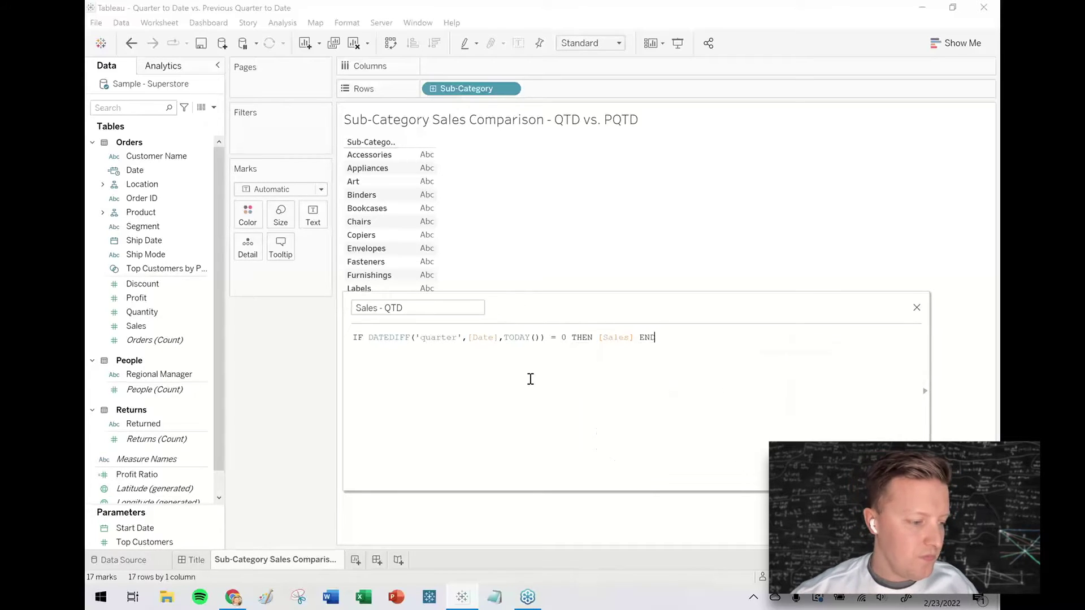
scroll(530, 379, up, 2)
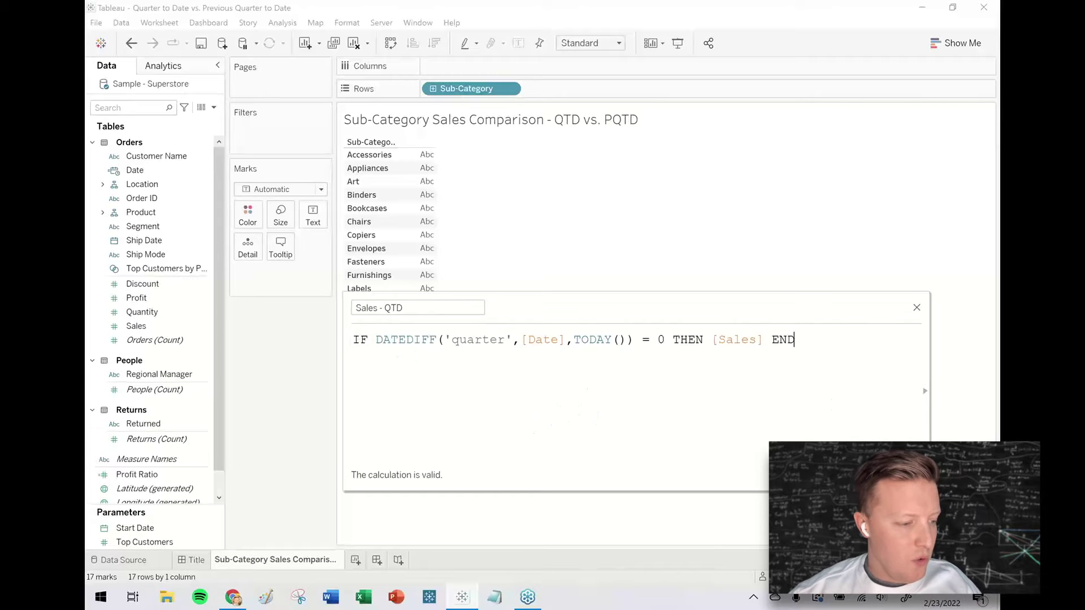
key(Return)
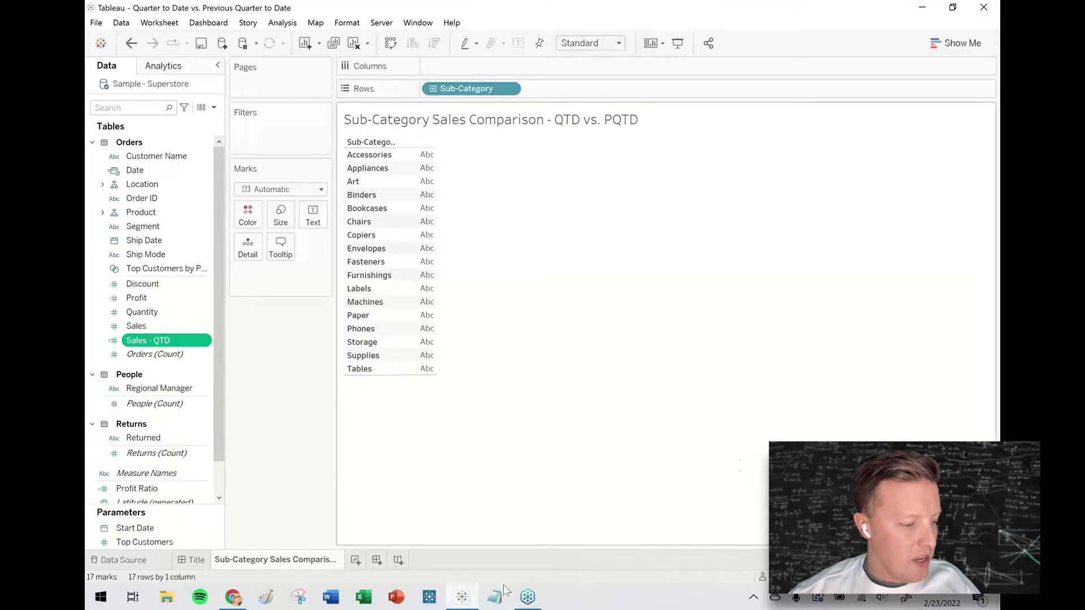
click(355, 560)
Put discrete QUARTER(Date) on Rows of Sheet 2
click(138, 171)
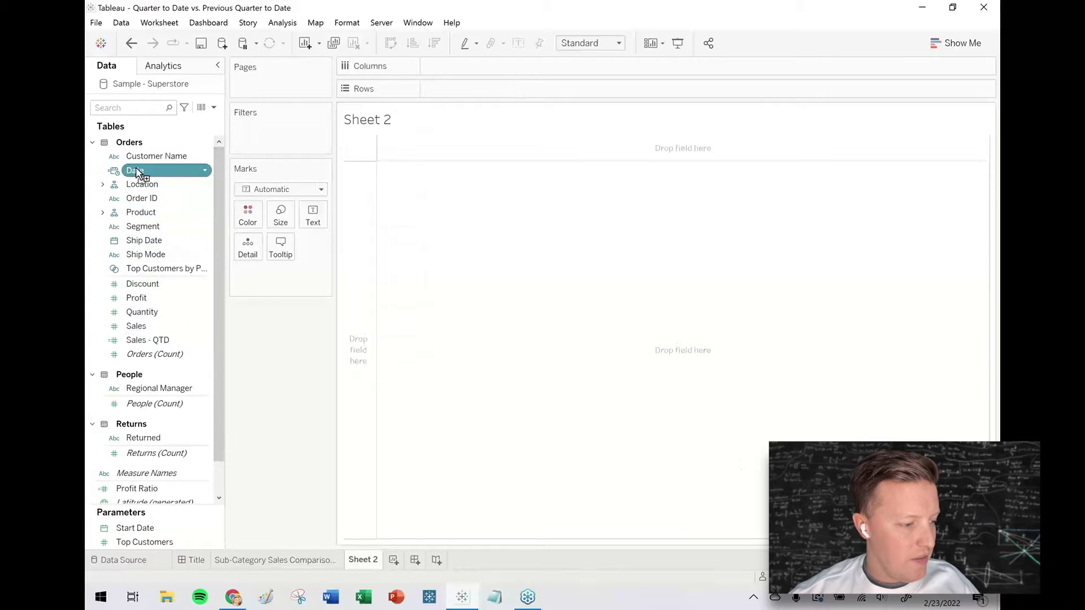
drag(138, 171, 359, 231)
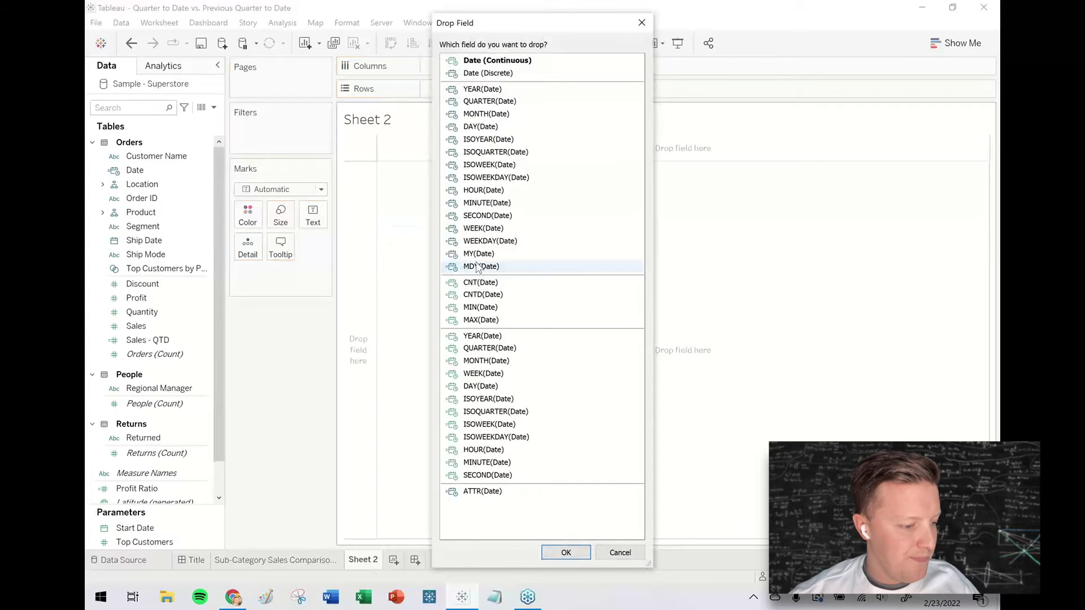
click(489, 349)
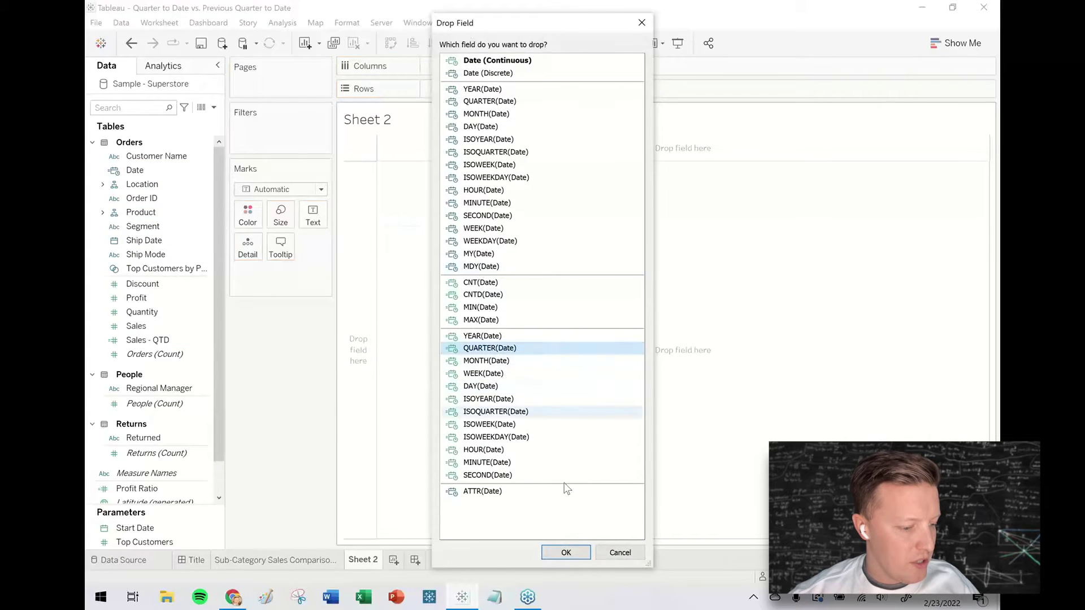
click(566, 553)
right_click(475, 89)
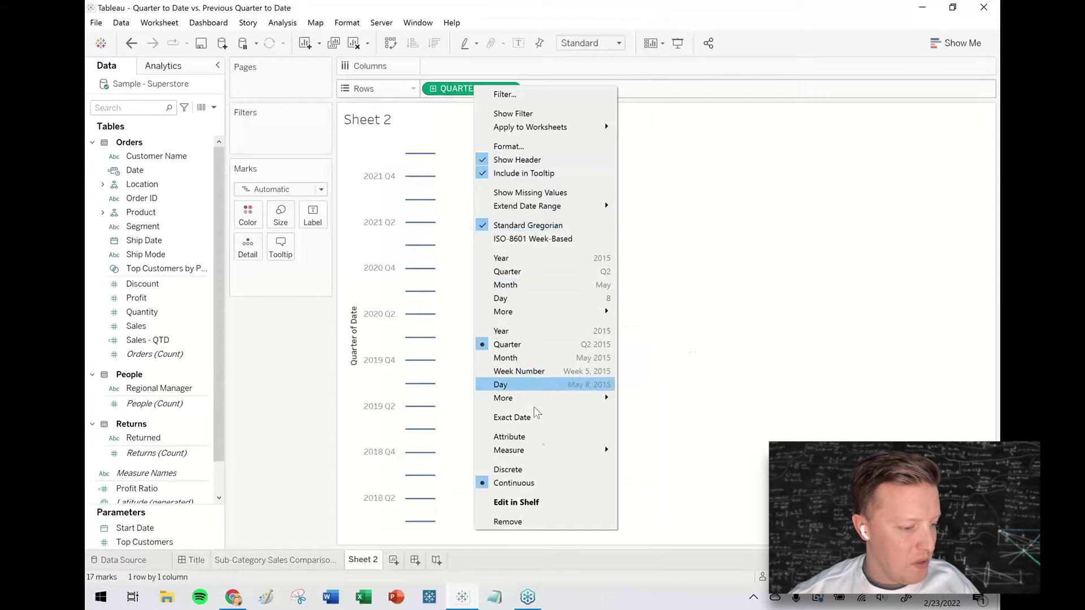
click(509, 470)
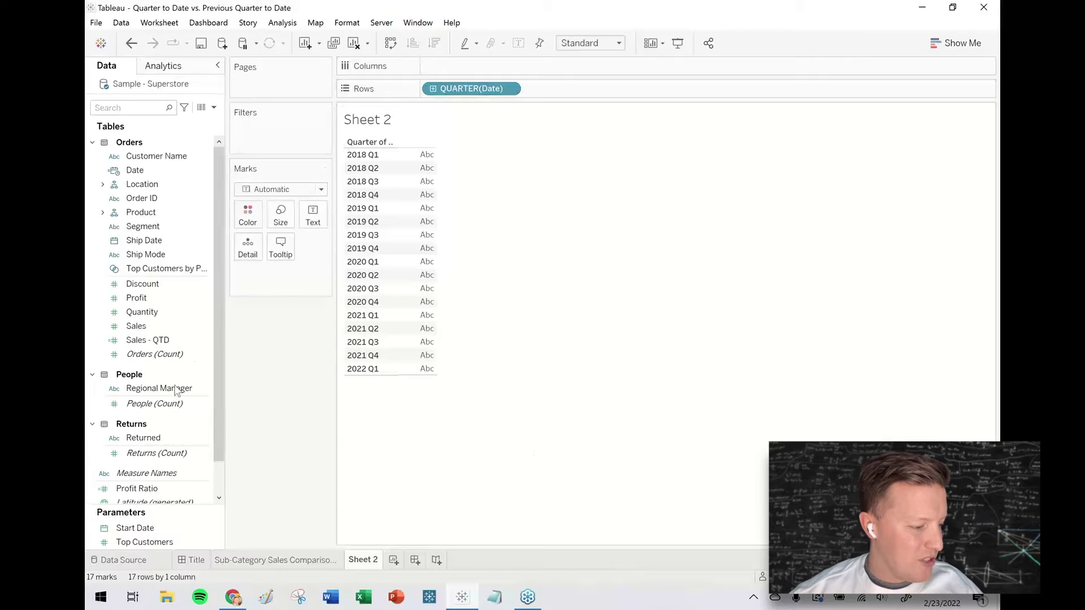
Show Sales - QTD per quarter as text, giving 171,212 only for 2022 Q1
scroll(144, 446, down, 1)
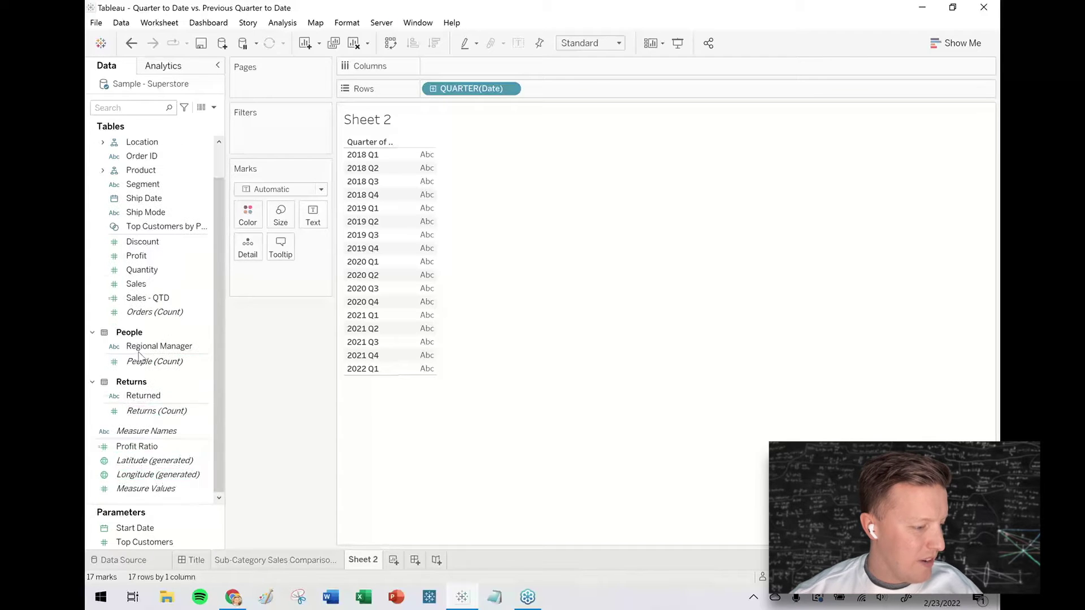
drag(146, 298, 313, 218)
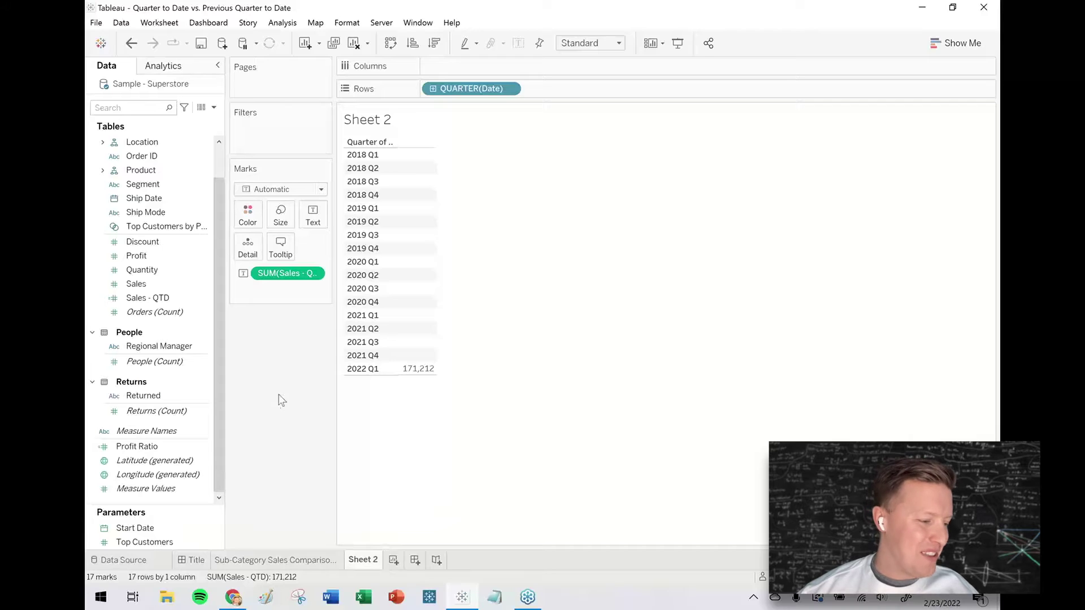
click(173, 453)
click(186, 312)
Duplicate Sales - QTD and rename the copy Sales - PQTD
click(155, 298)
right_click(165, 299)
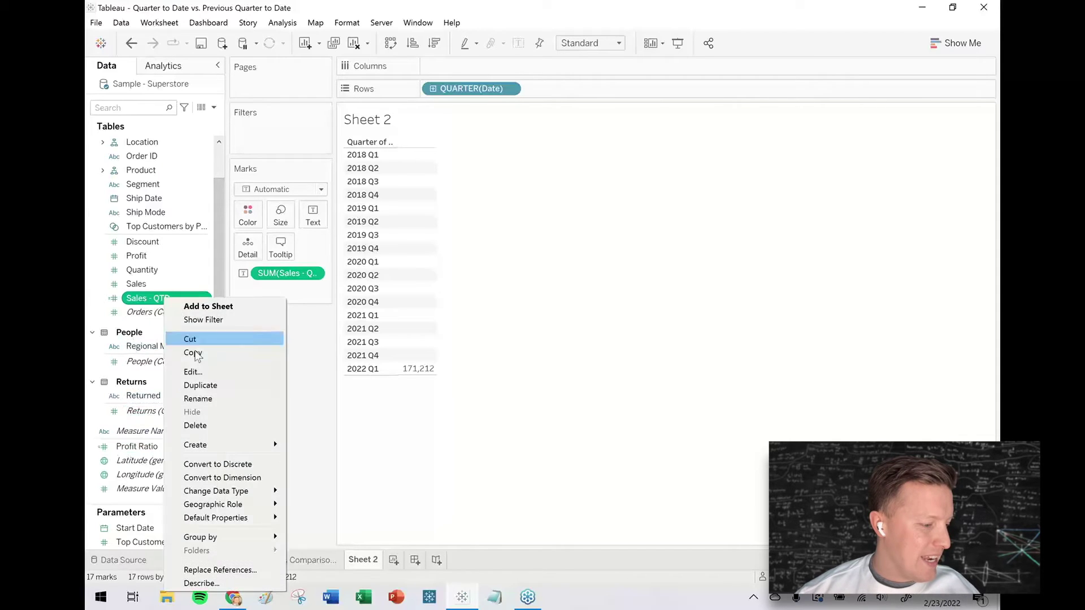
click(205, 387)
right_click(174, 313)
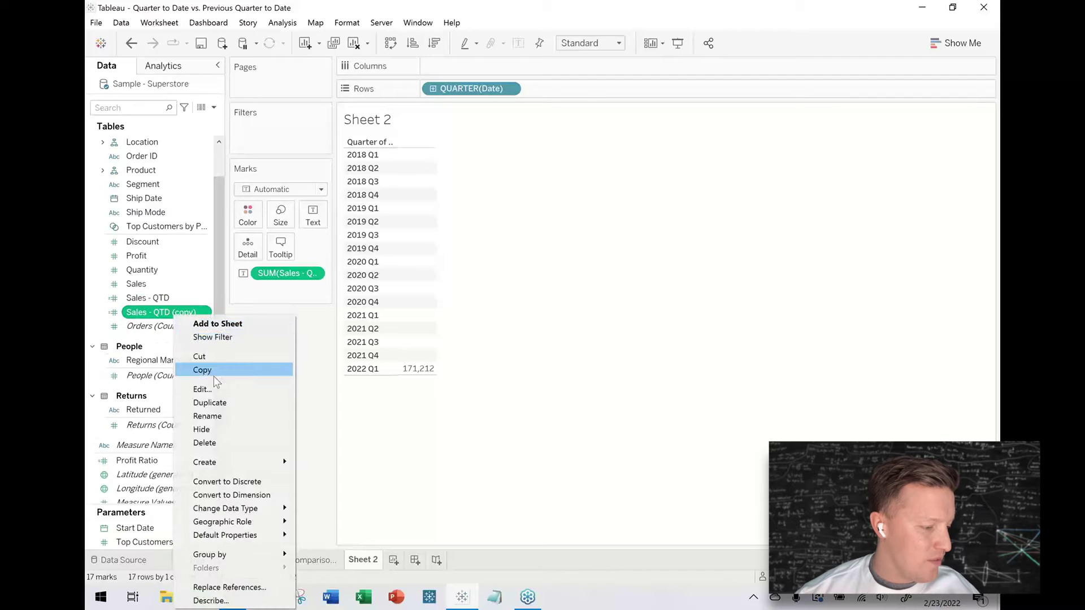
click(213, 388)
click(385, 308)
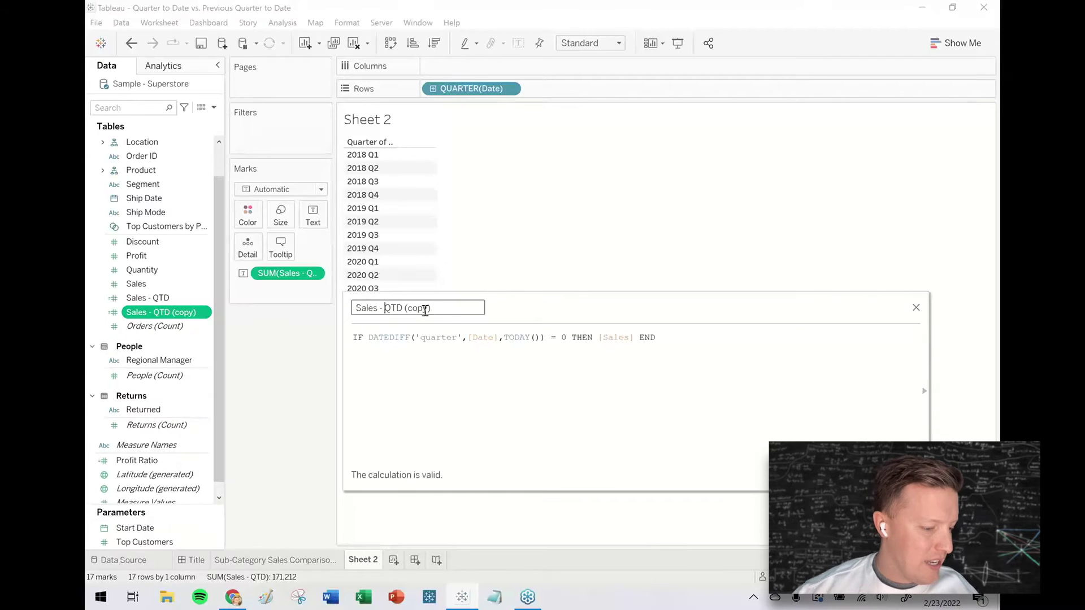
text(P)
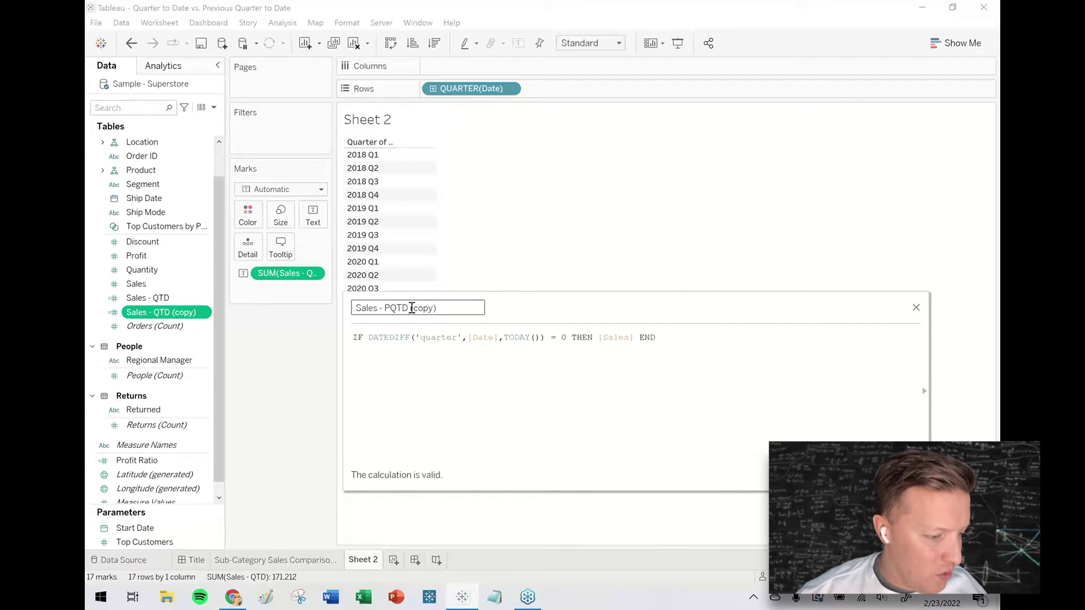
drag(410, 308, 476, 308)
key(BackSpace)
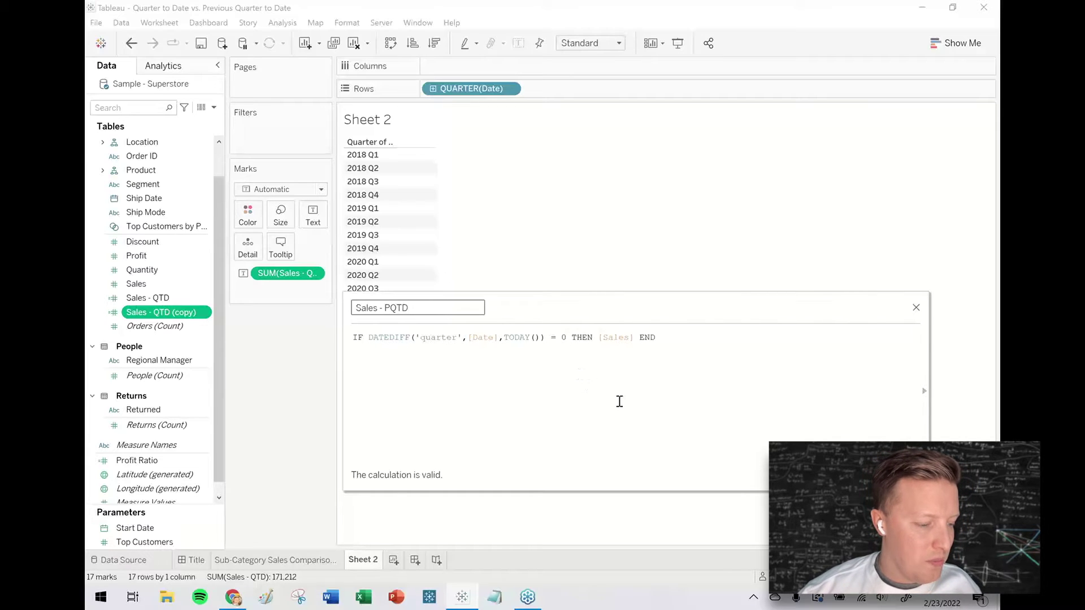
scroll(622, 402, up, 2)
scroll(624, 405, down, 1)
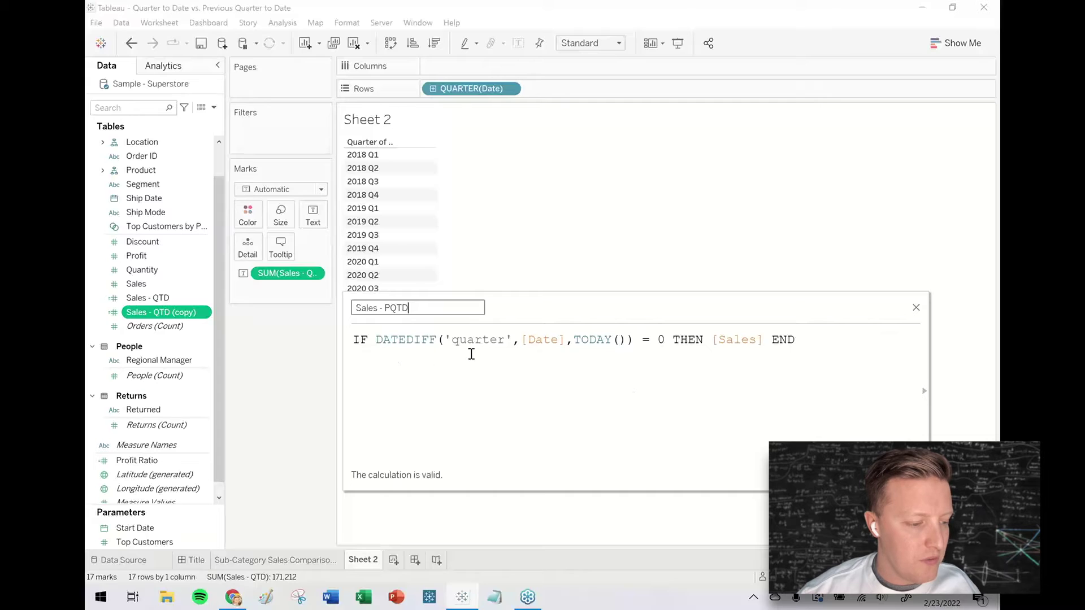
Change the DATEDIFF comparison from = 0 to = 1, putting THEN [Sales] END on its own line
click(666, 340)
key(BackSpace)
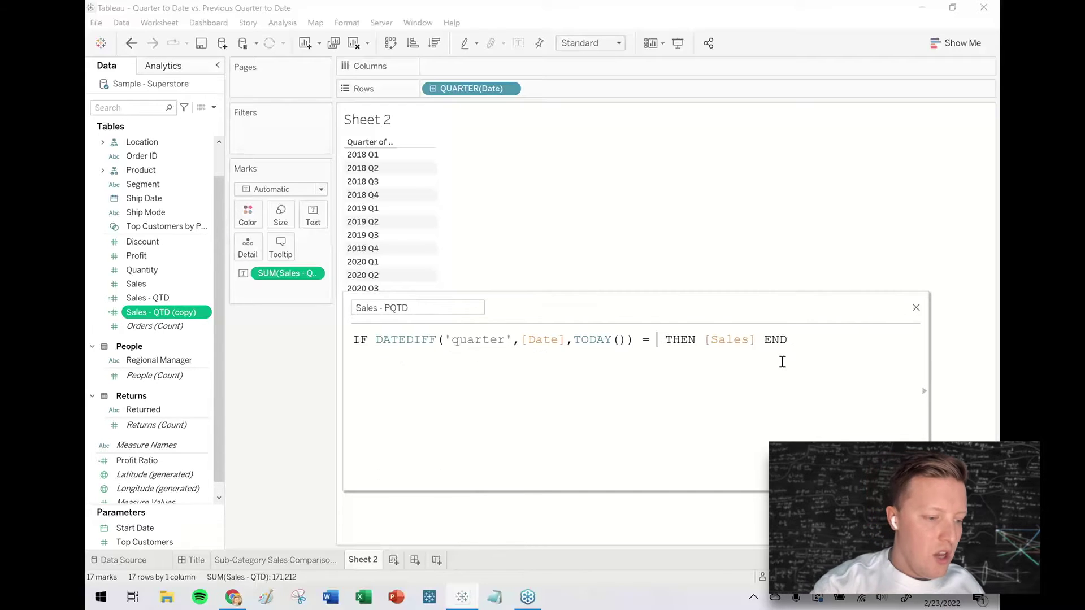
text(1)
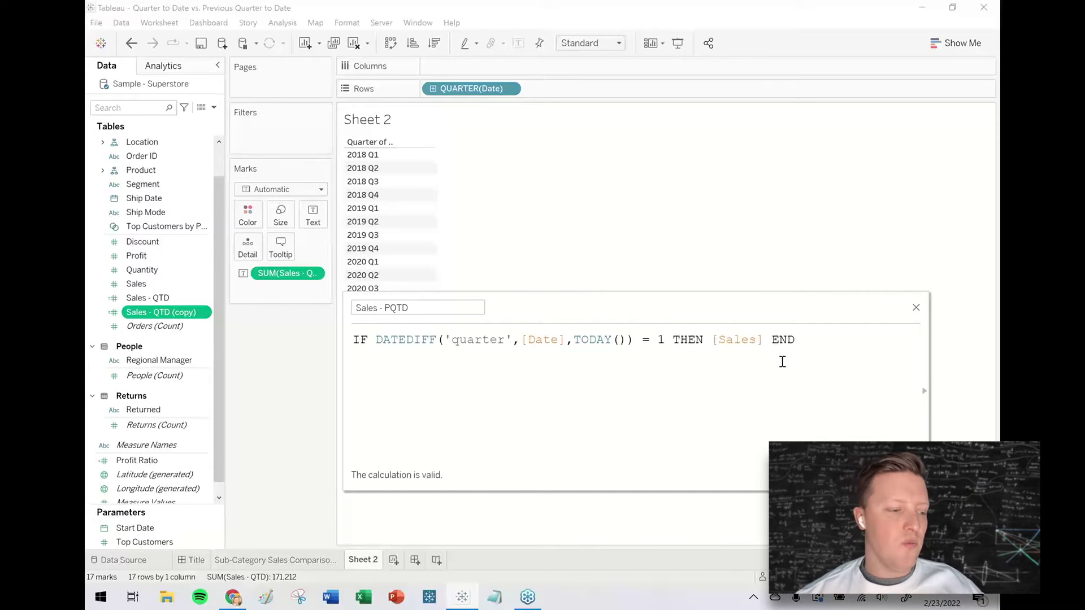
mouse_move(499, 286)
mouse_down()
mouse_move(536, 346)
mouse_move(608, 326)
mouse_move(571, 303)
mouse_move(487, 290)
mouse_up()
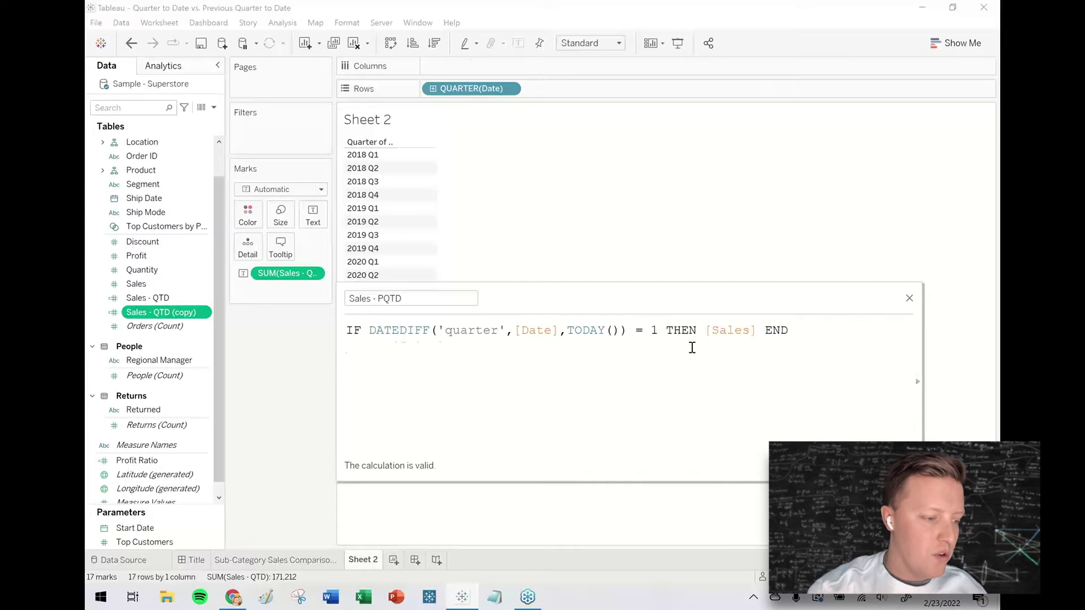
key(Return)
key(Return)
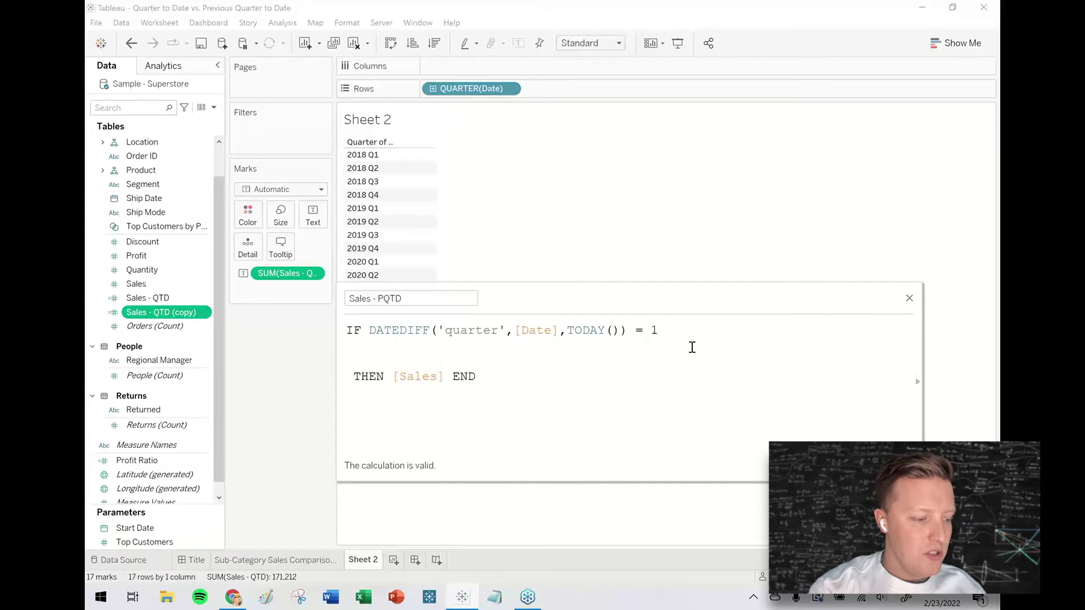
Add AND [Date] <= DATEADD('quarter',-1,TODAY()) before THEN and save Sales - PQTD
key(BackSpace)
key(Up)
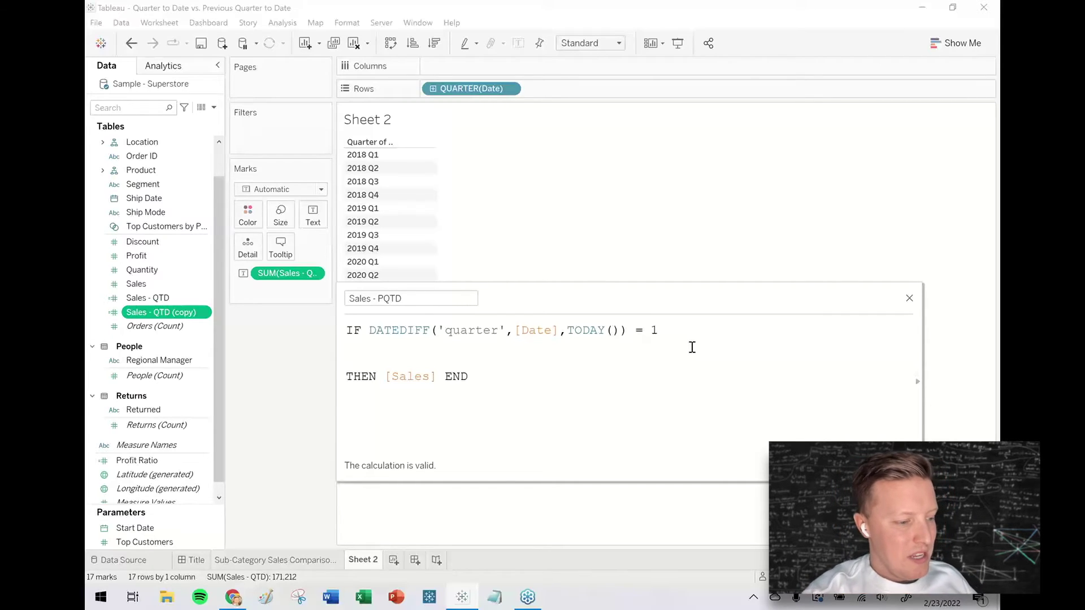
text(AND )
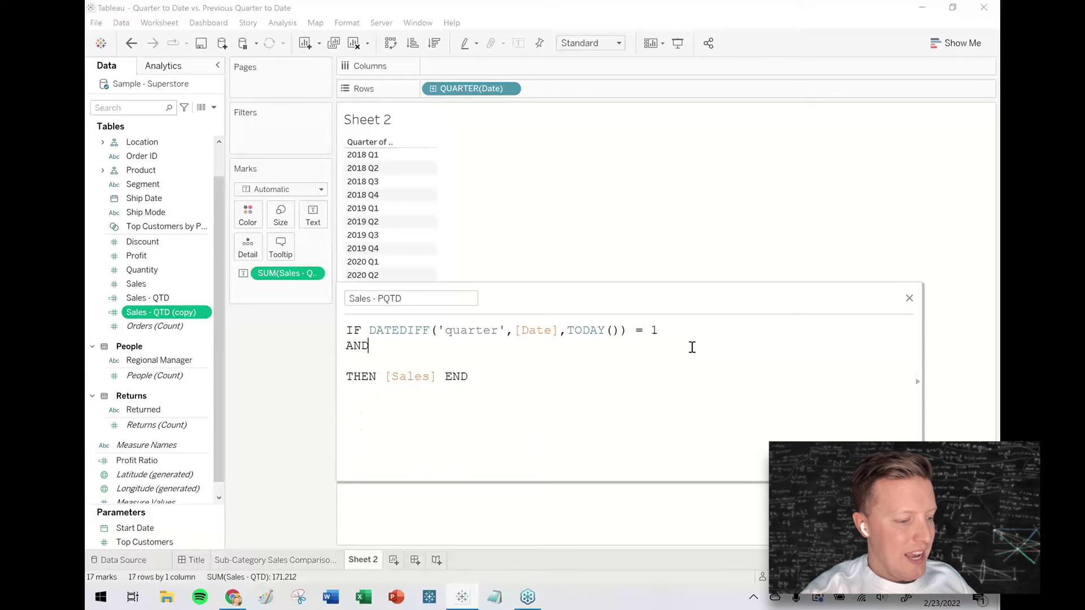
text([Date] )
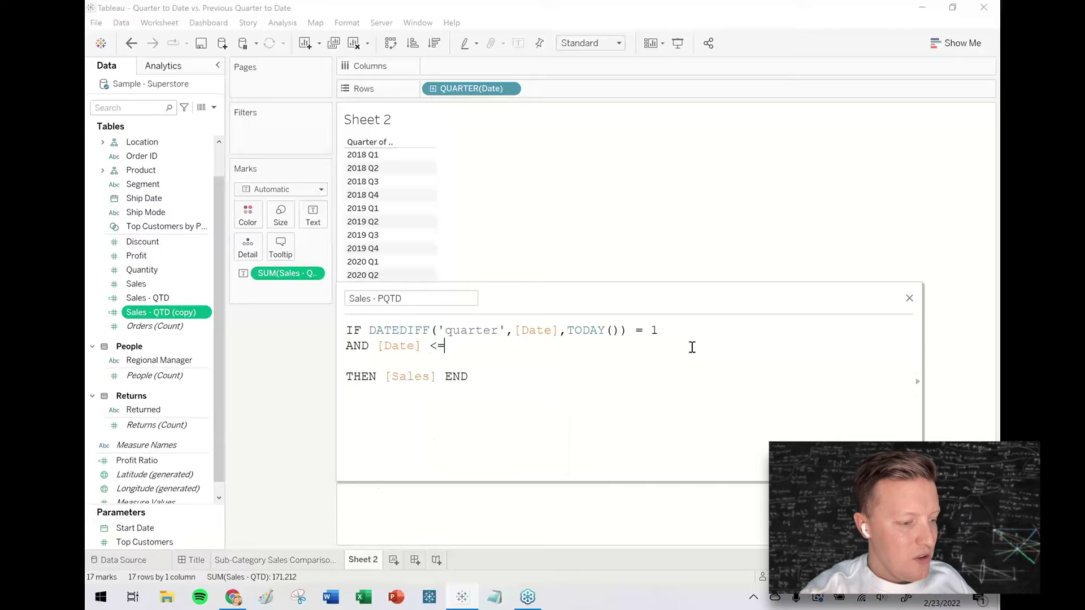
text(<= )
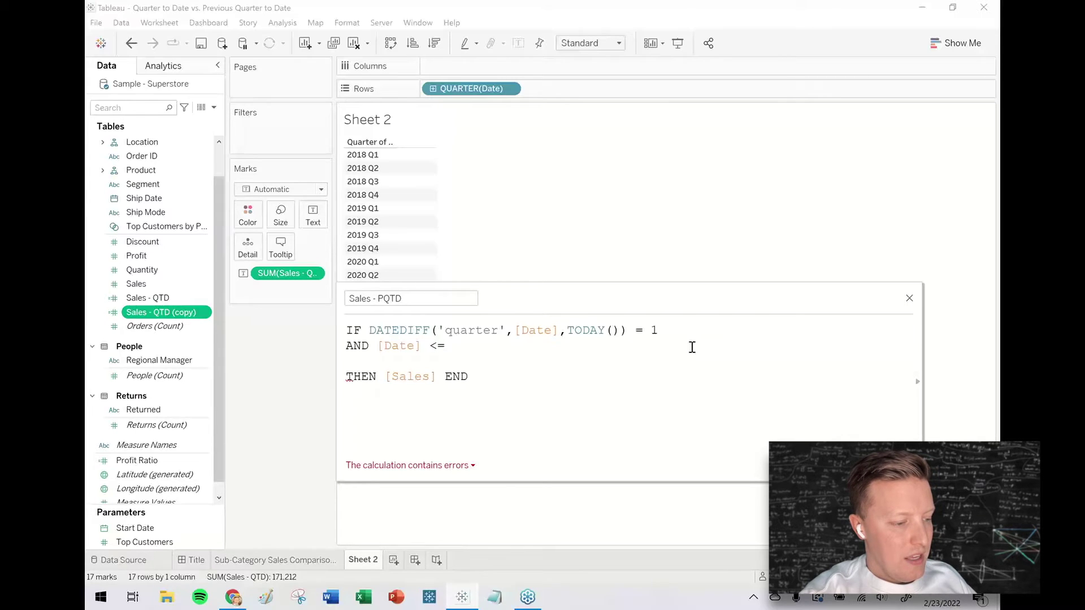
text(DATE)
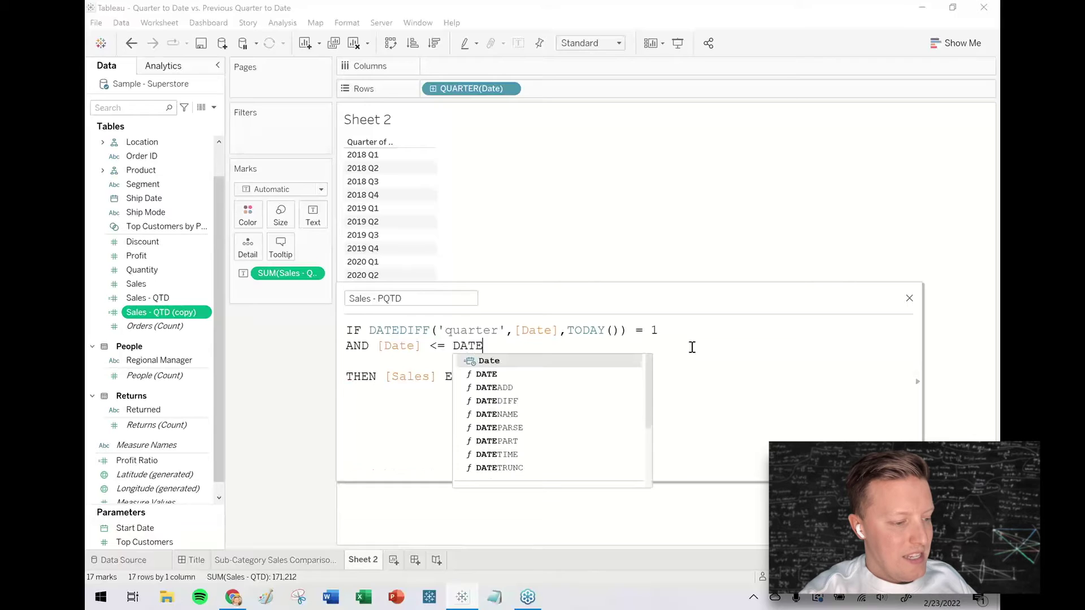
text(ADD('quar)
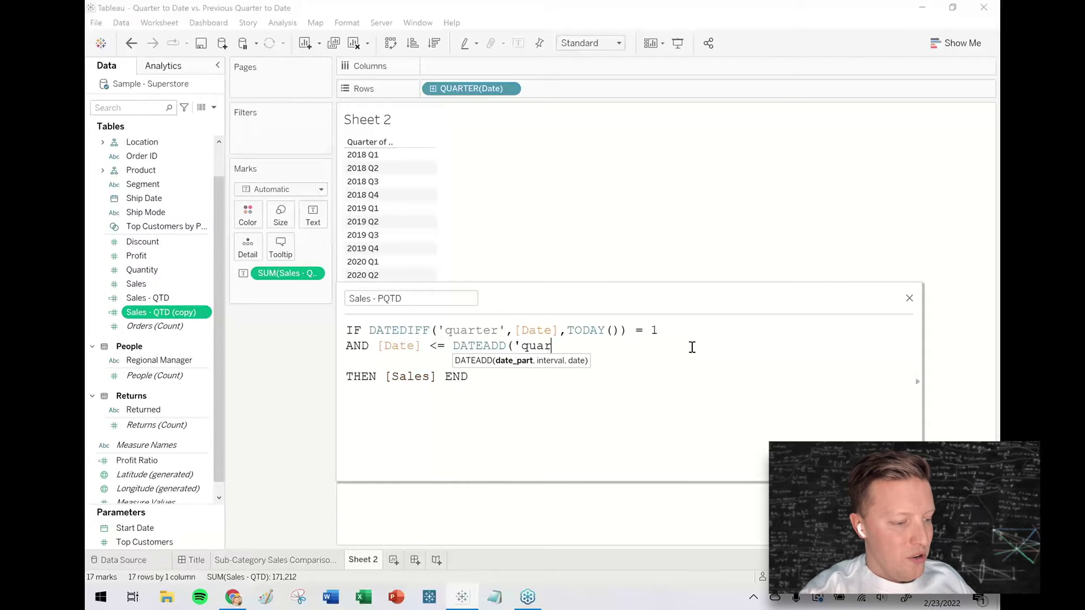
text(ter',-)
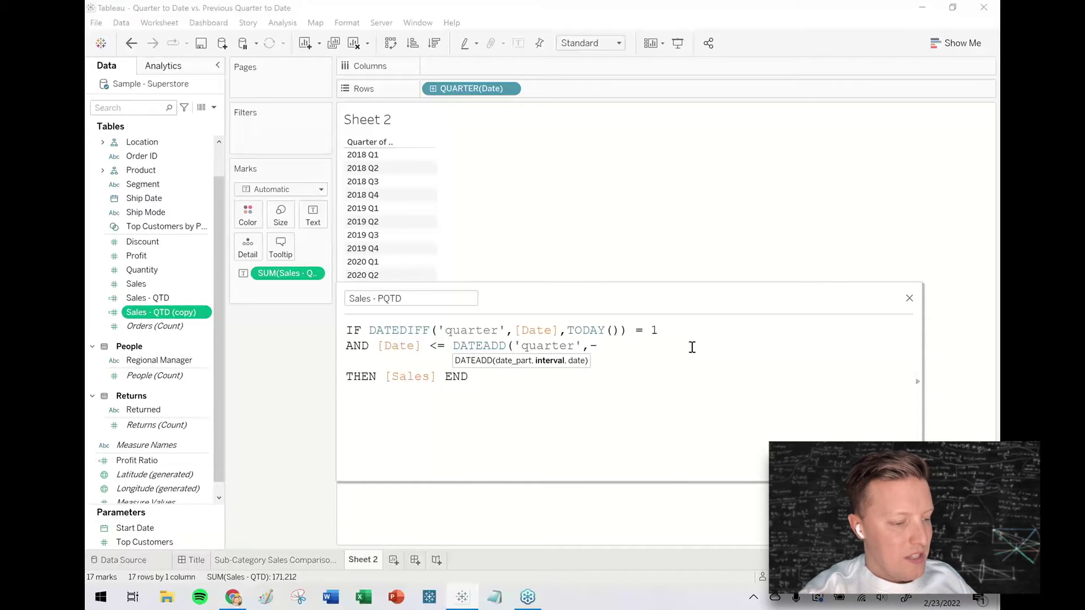
text(1,TODAY()))
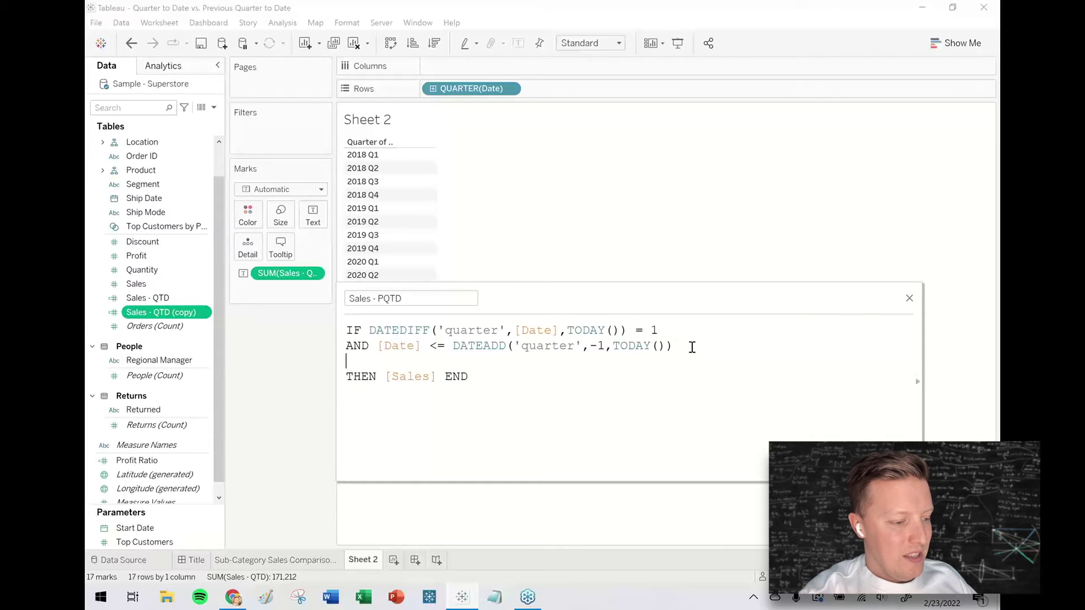
key(BackSpace)
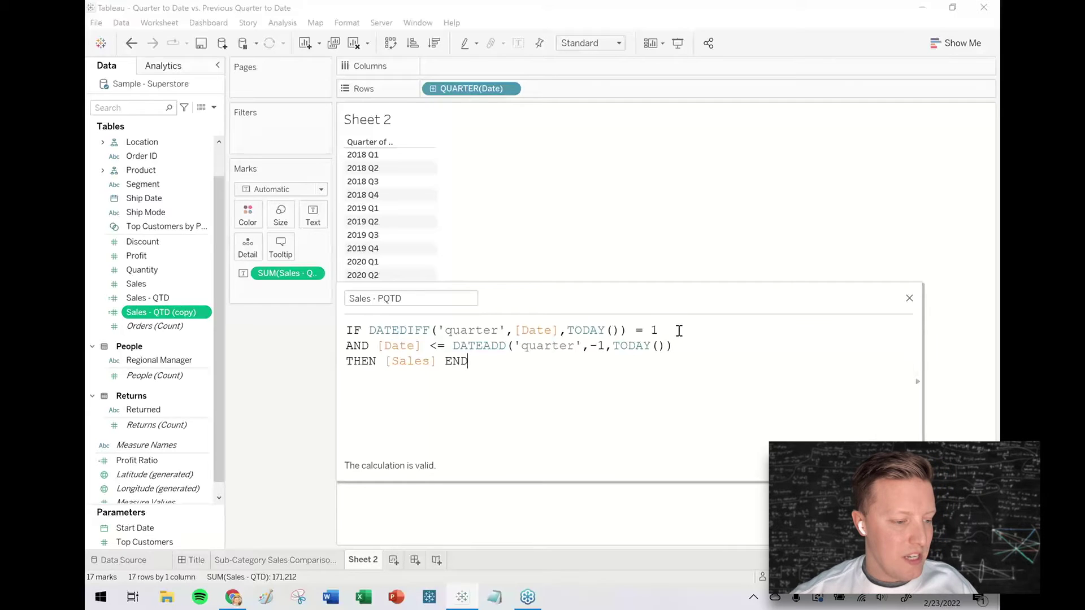
drag(677, 331, 506, 347)
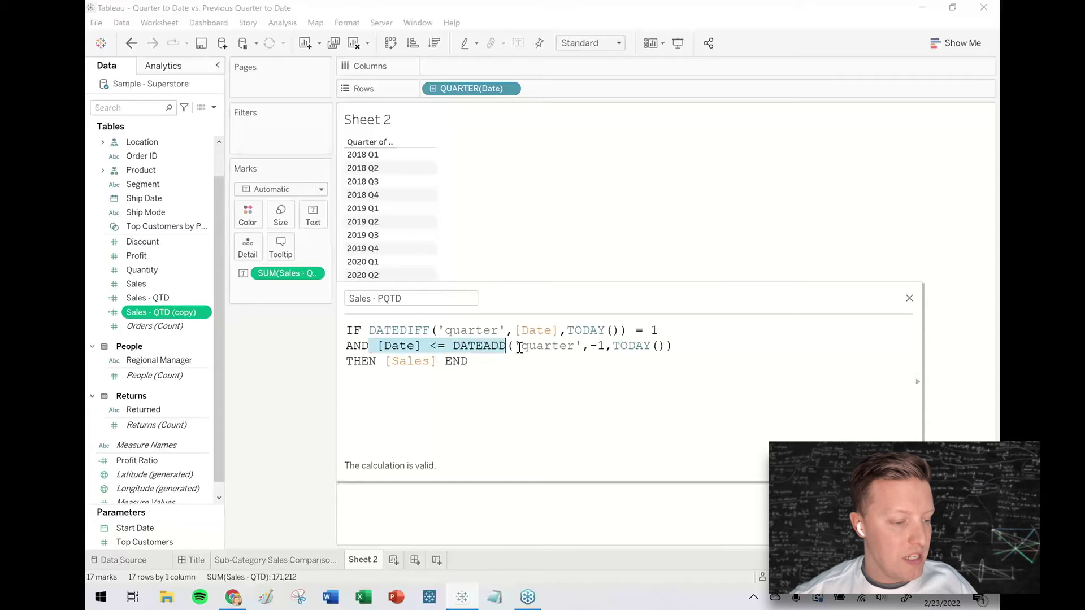
click(691, 349)
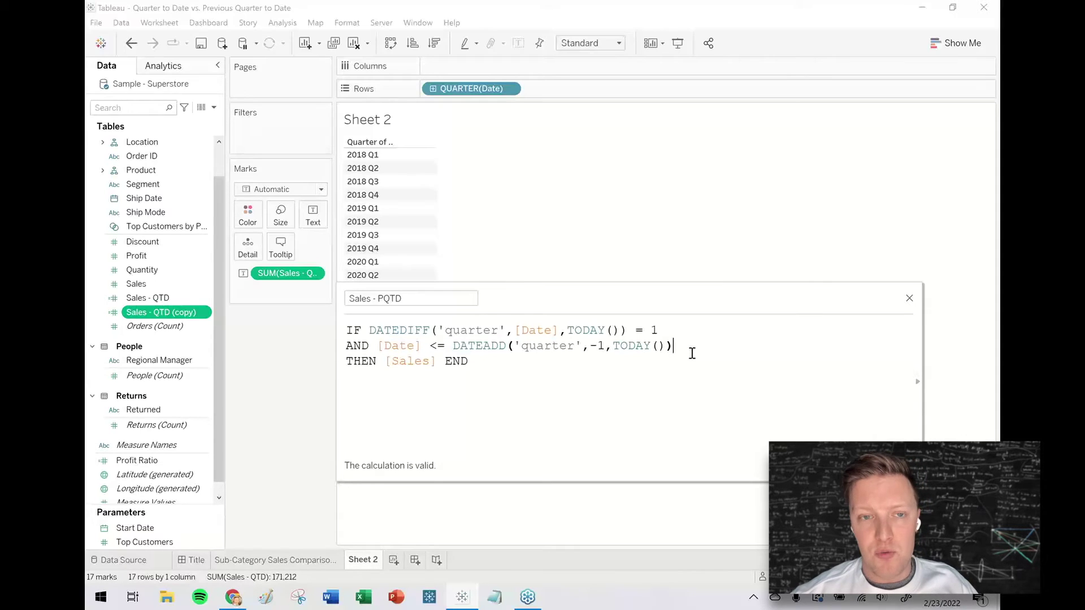
click(681, 362)
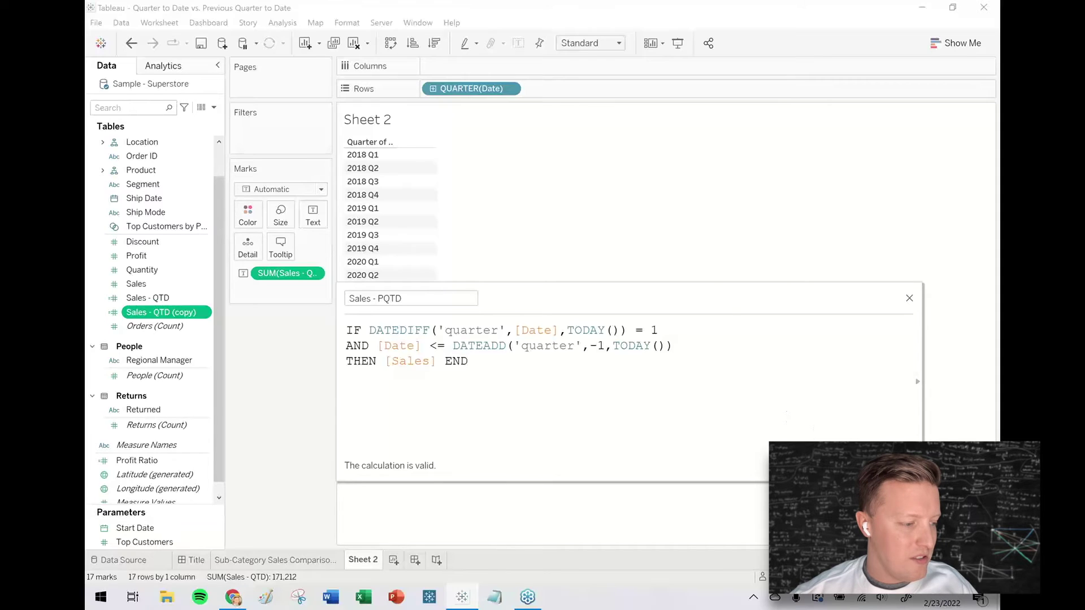
click(893, 465)
Add Sales - PQTD to the table, switch Date to exact day, and widen the columns
double_click(156, 298)
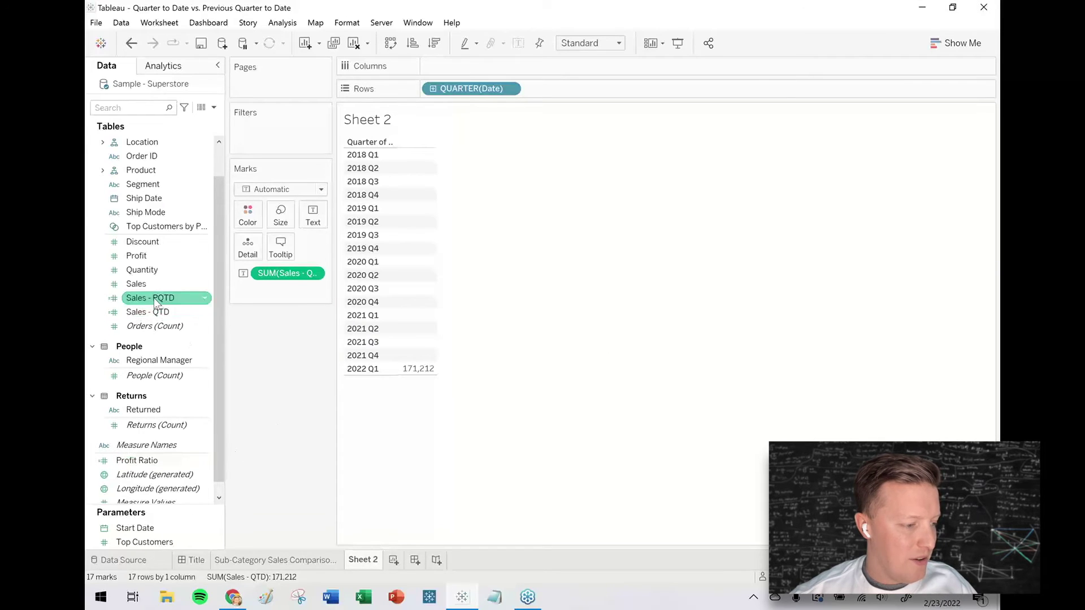
mouse_move(411, 377)
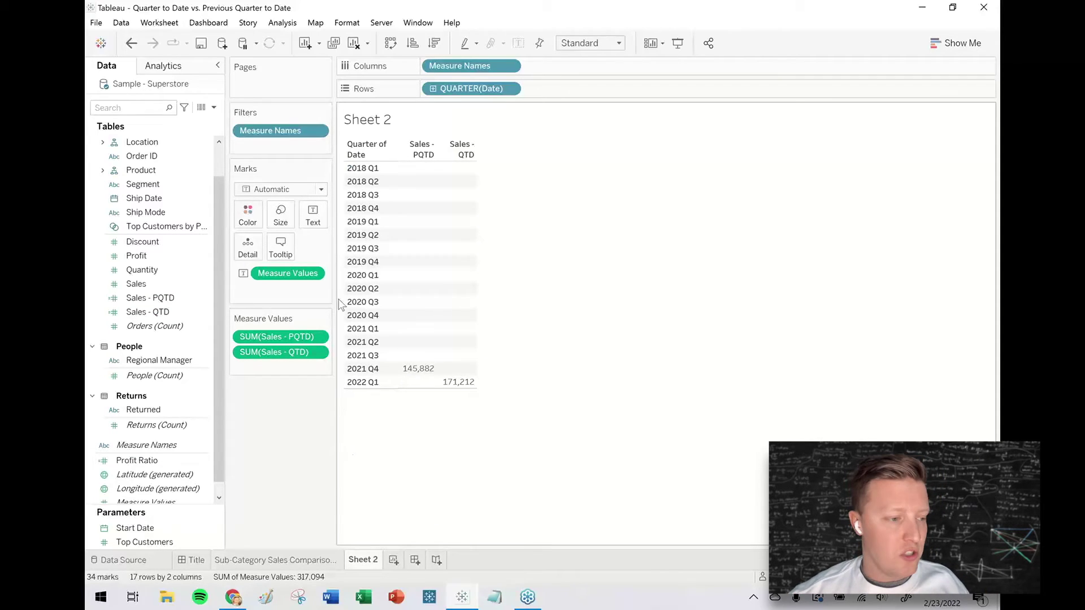
click(509, 90)
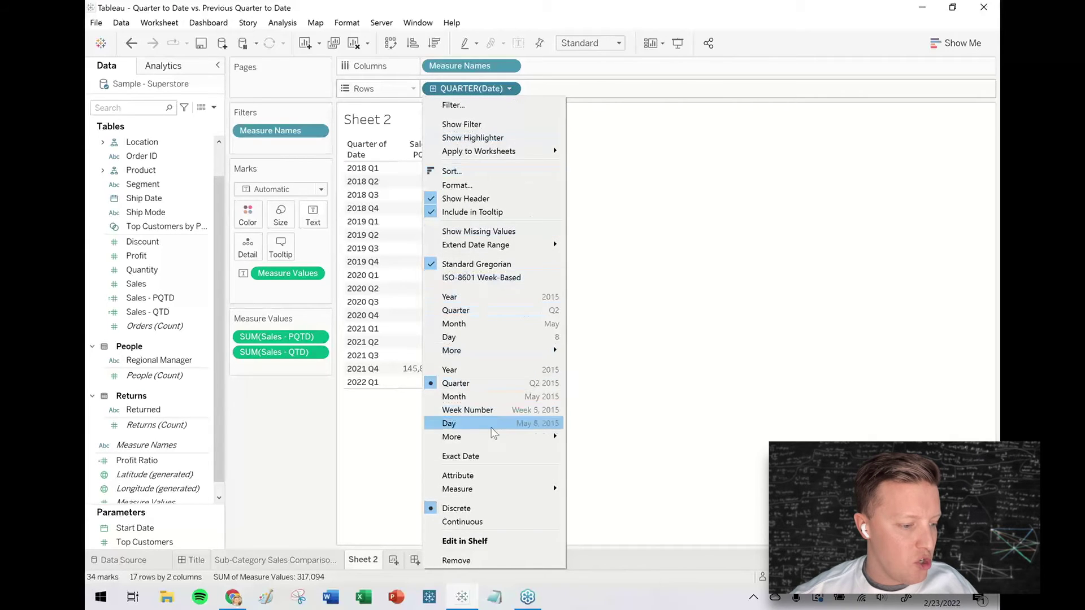
click(495, 424)
drag(512, 165, 505, 432)
drag(579, 432, 618, 438)
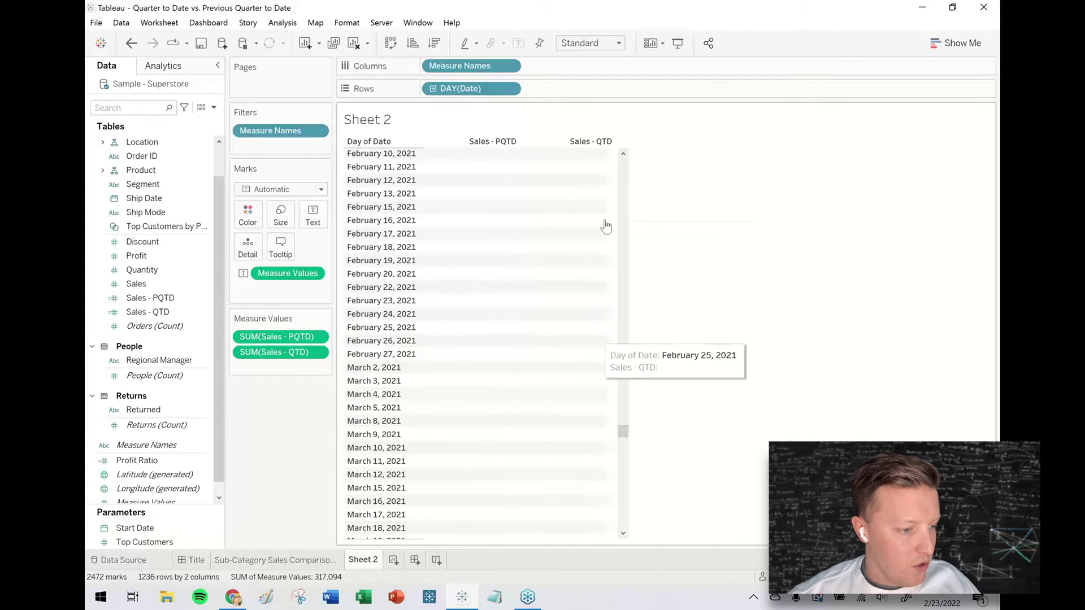
drag(623, 431, 643, 500)
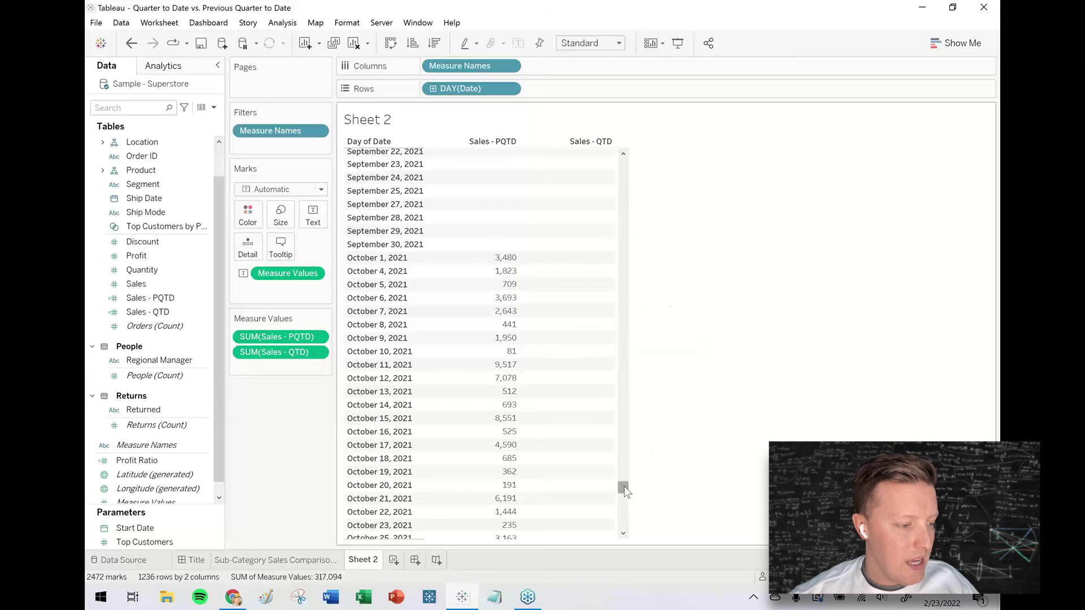
drag(622, 486, 622, 501)
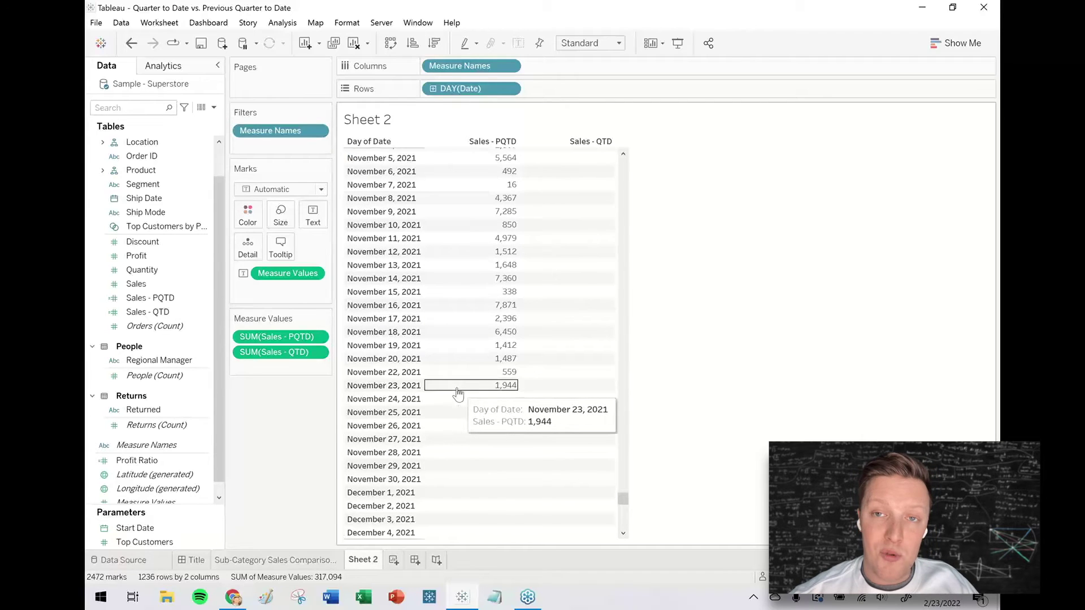
Review the Sales - PQTD formula in the calculation editor, then close it
right_click(176, 298)
click(204, 374)
scroll(508, 404, up, 3)
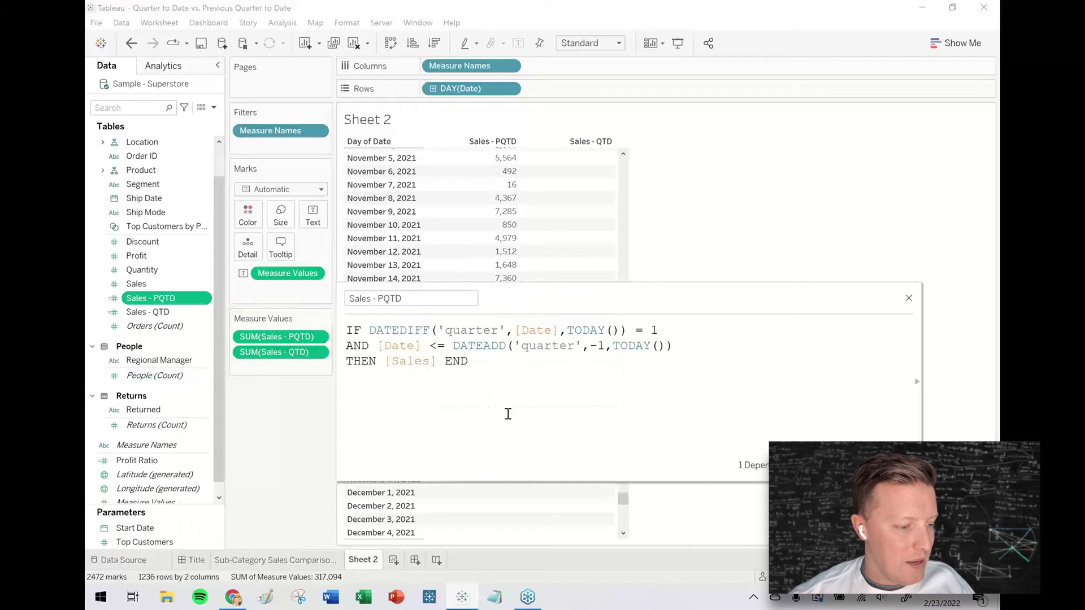
click(509, 427)
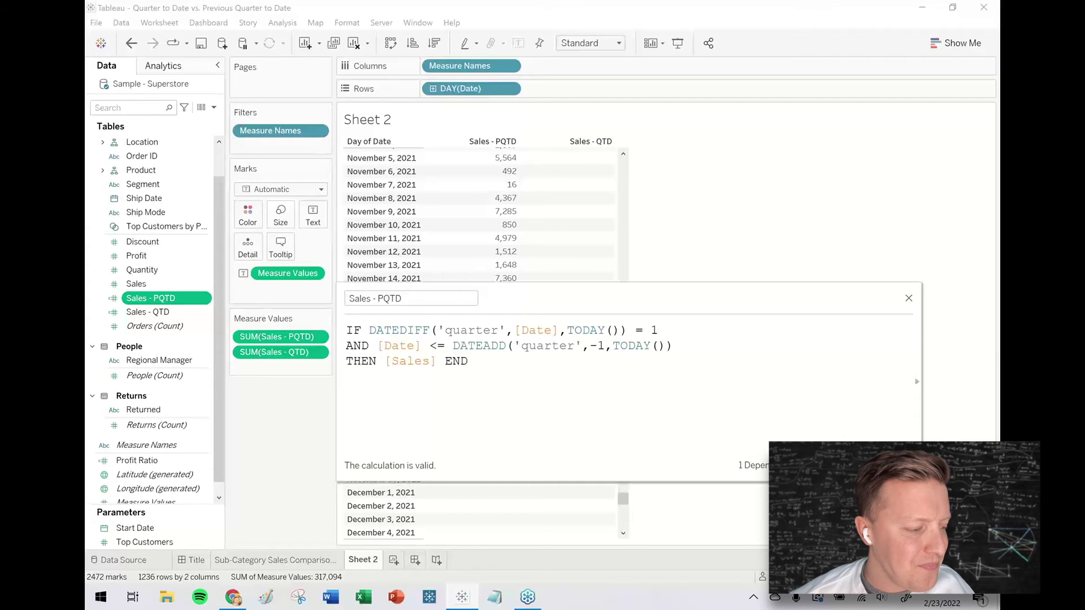
click(896, 465)
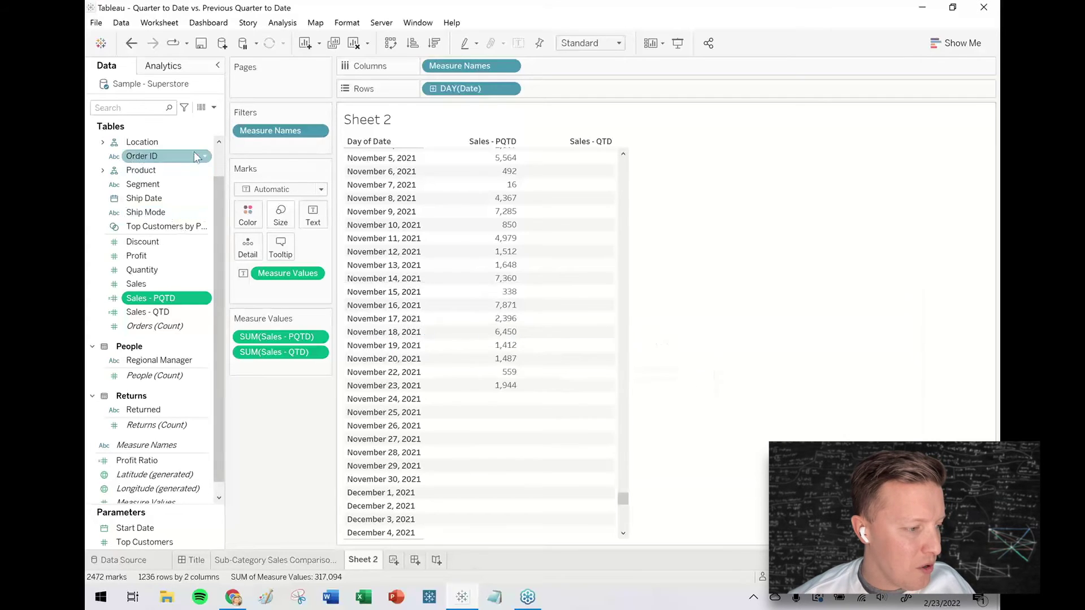
Create calculated field Sales Diff - QTD vs. PQTD as SUM([Sales - QTD]) - SUM([Sales - PQTD])
click(214, 108)
click(144, 118)
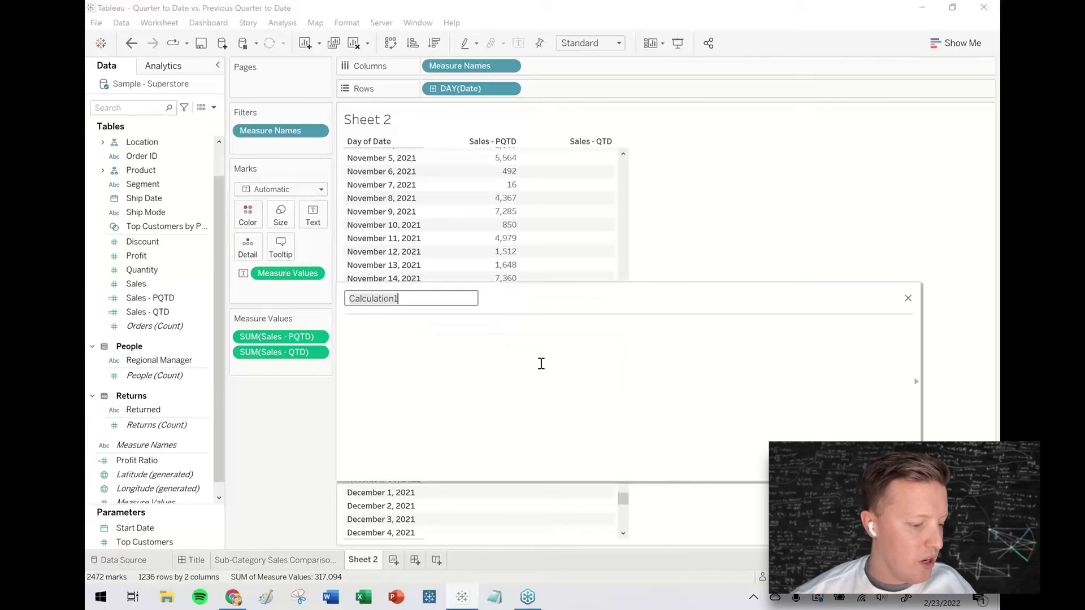
text(Sales Dif)
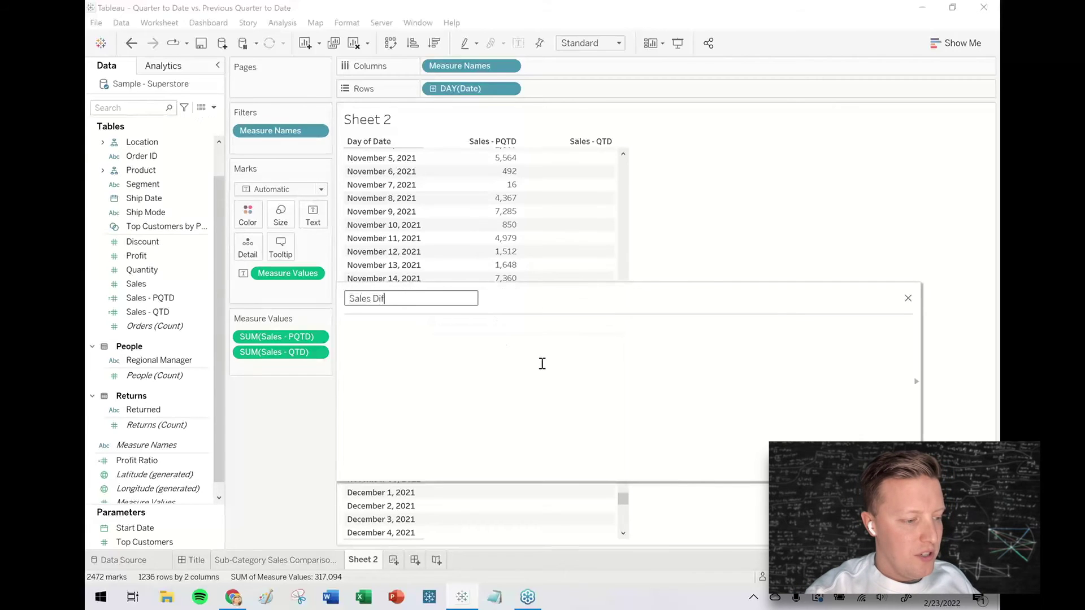
text(f - QTD vs. PQTD)
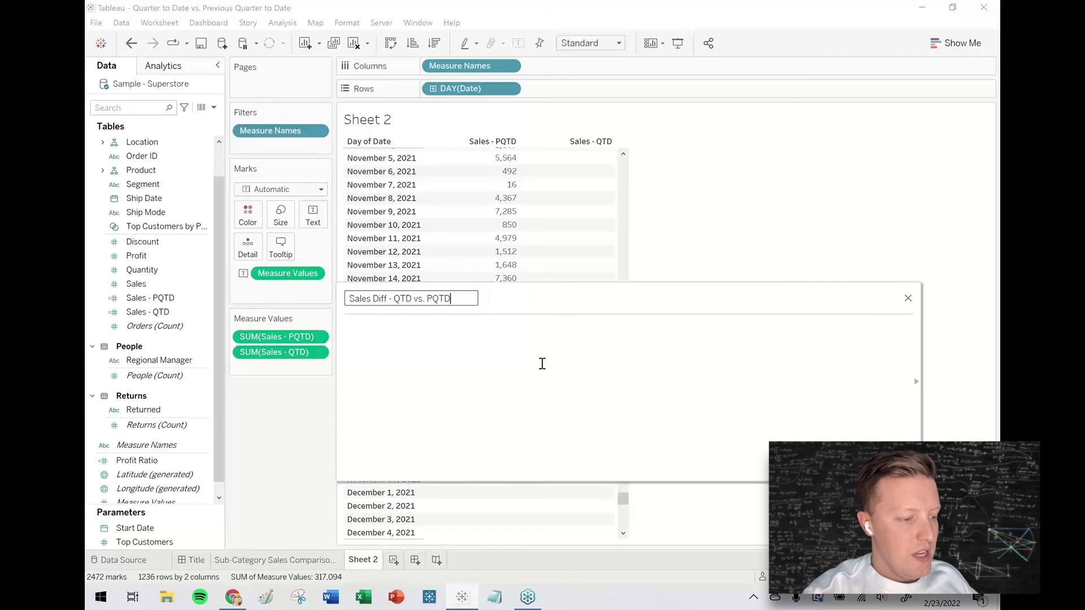
click(542, 364)
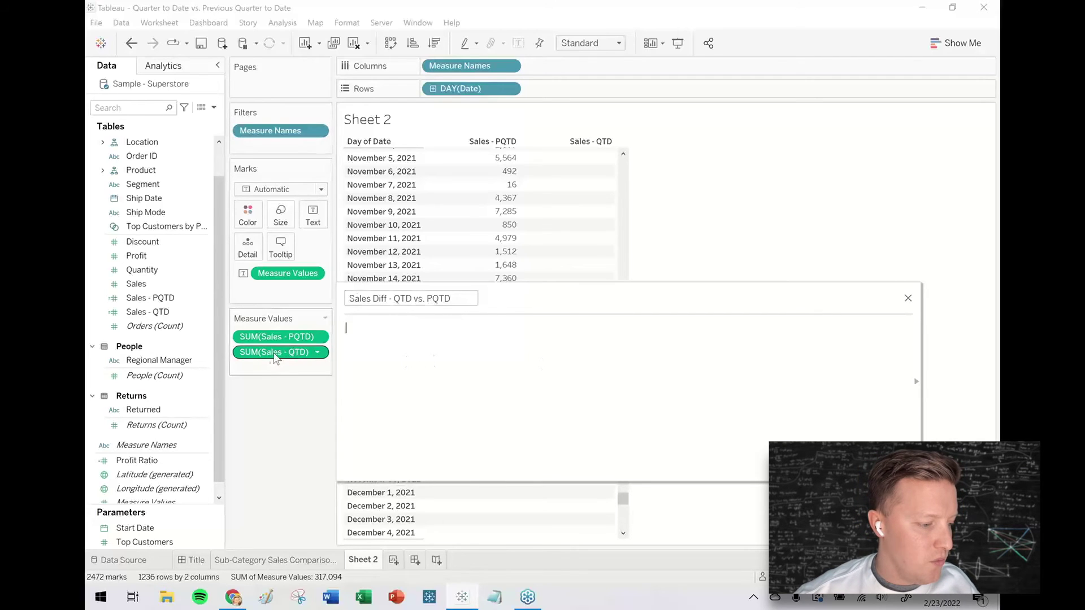
drag(275, 352, 520, 400)
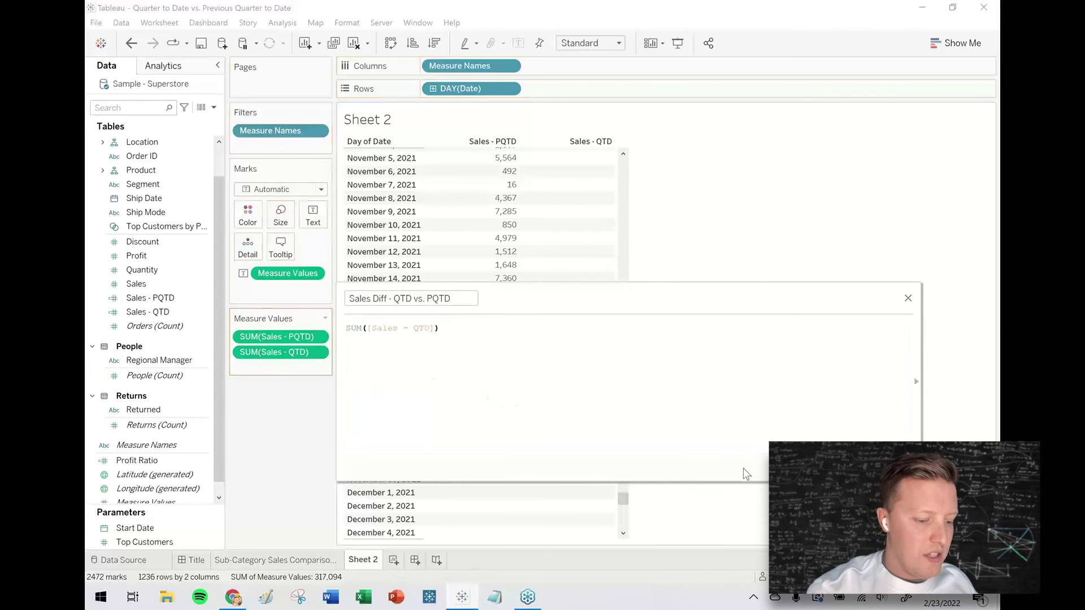
text(-)
drag(277, 337, 560, 457)
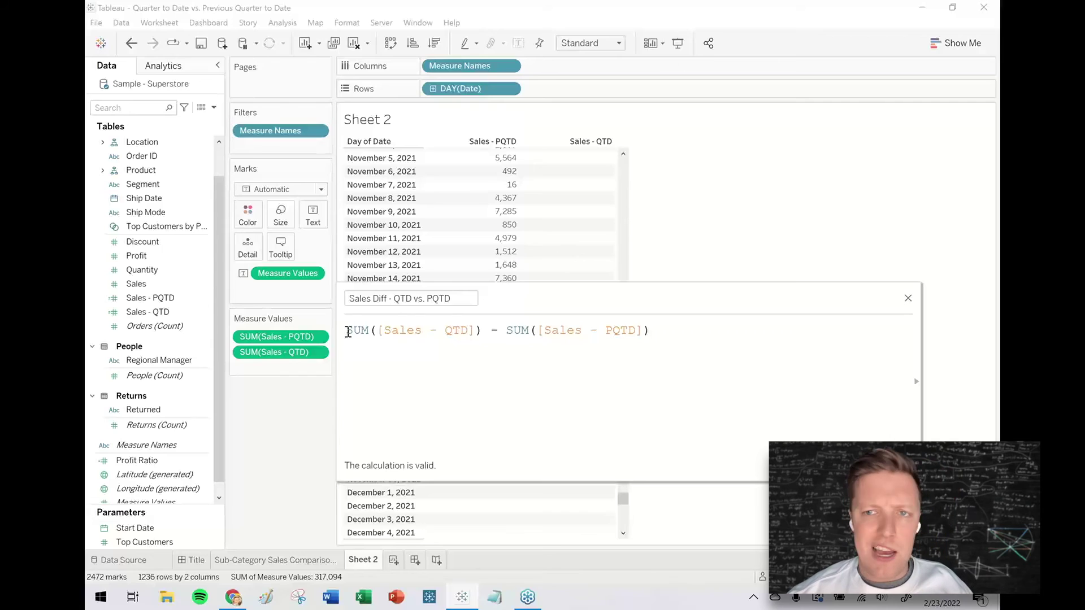
Wrap each SUM in ZN() and save the Sales Diff calculation
click(348, 332)
text(ZN()
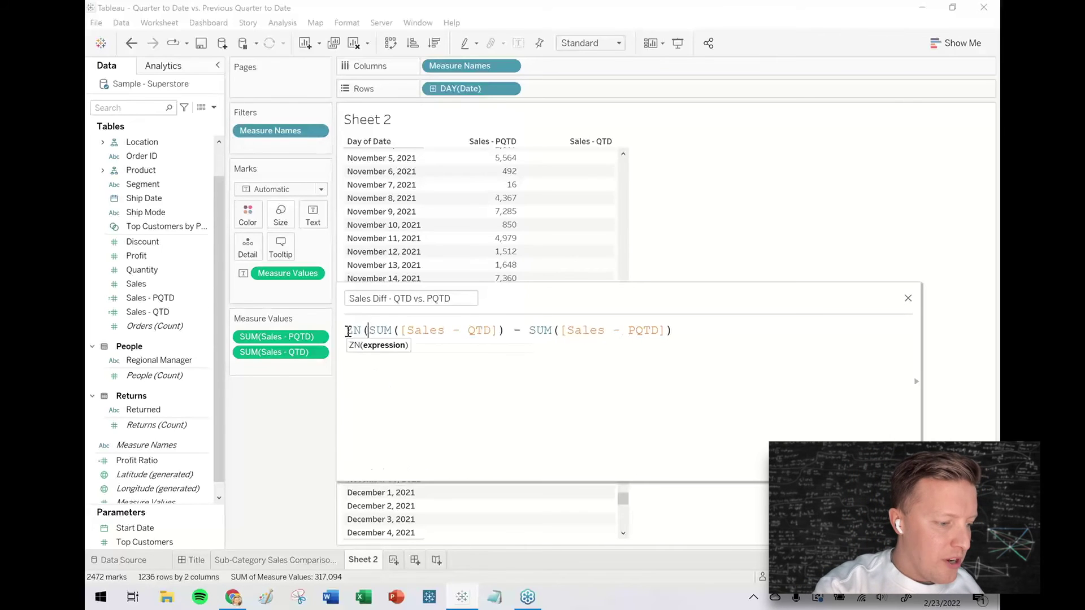
click(505, 329)
text())
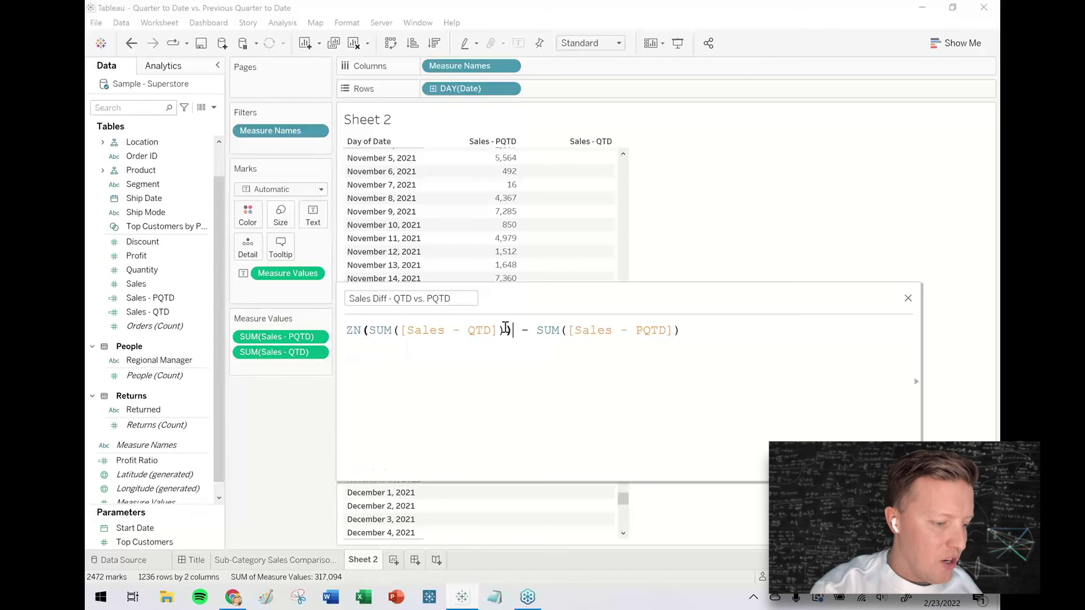
click(538, 331)
text(ZN()
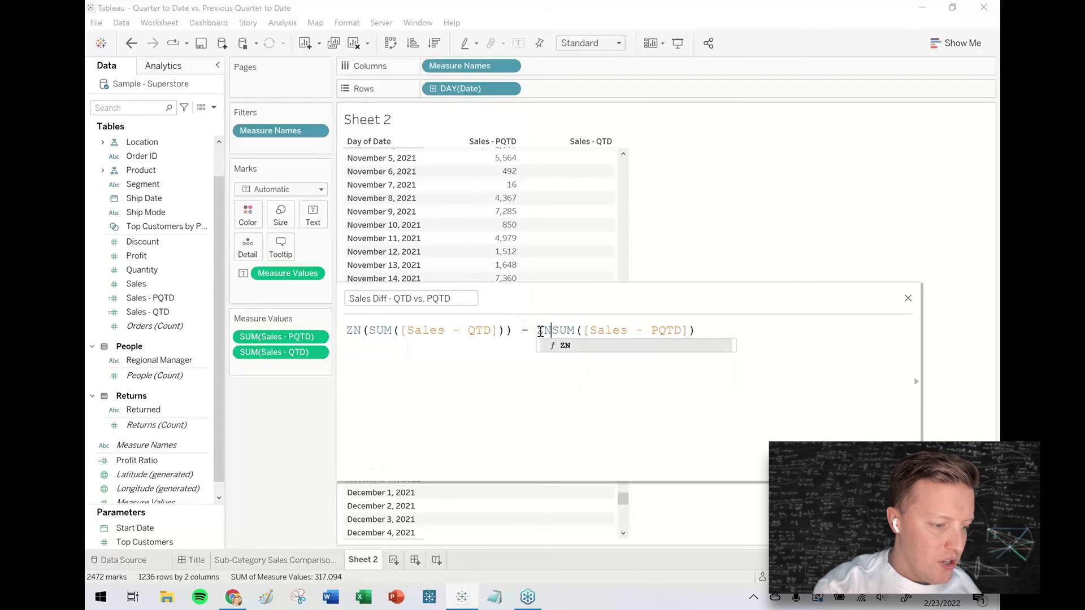
click(727, 335)
text())
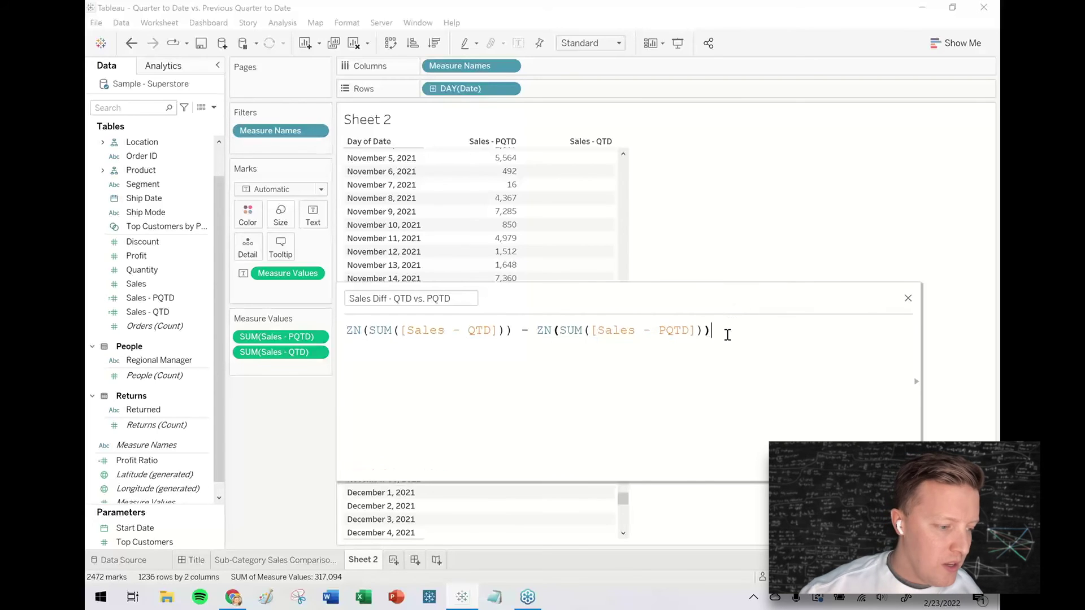
click(895, 465)
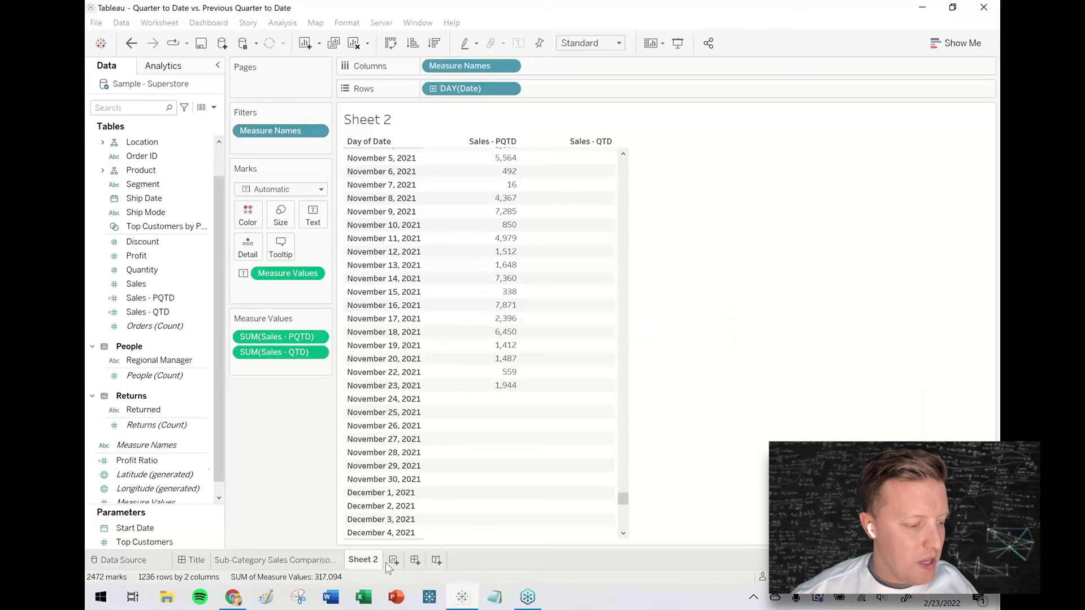
On Sub-Category Sales Comparison, bar Sales Diff per sub-category, sort descending, and color by difference
click(308, 561)
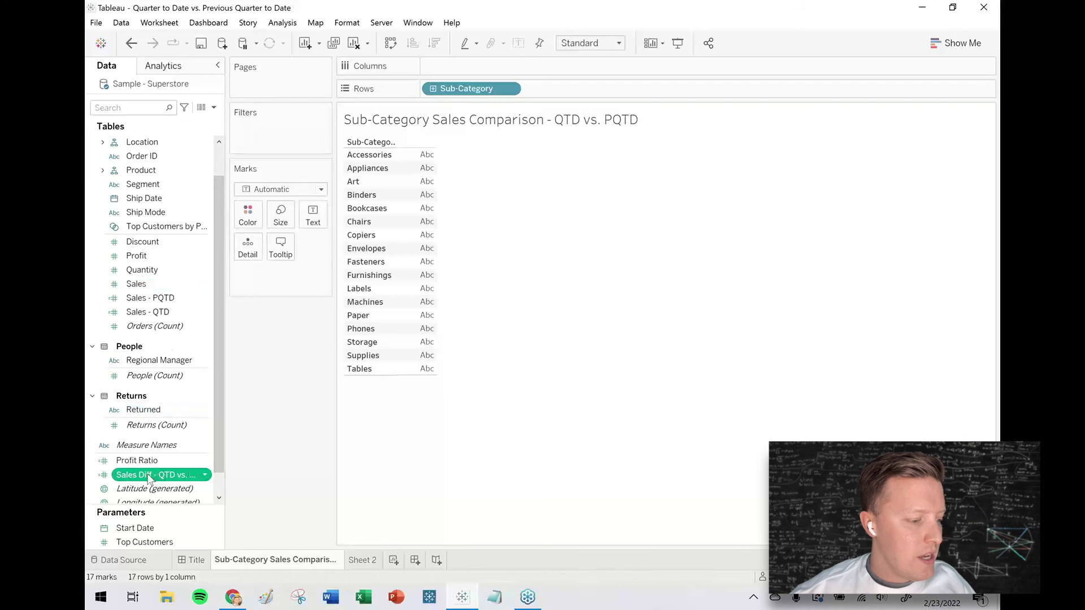
drag(150, 476, 564, 68)
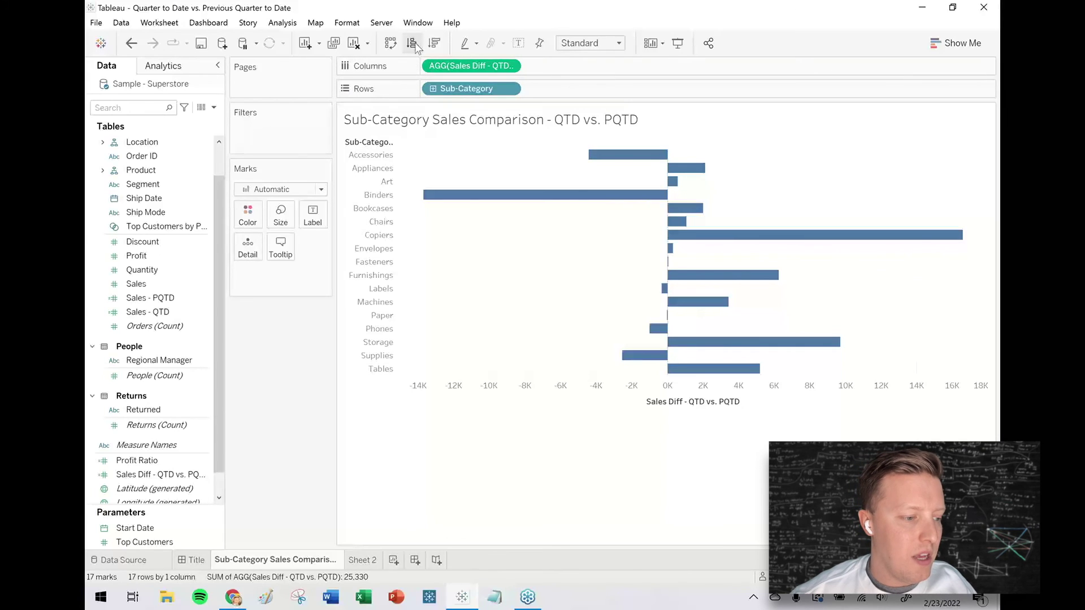
mouse_move(432, 202)
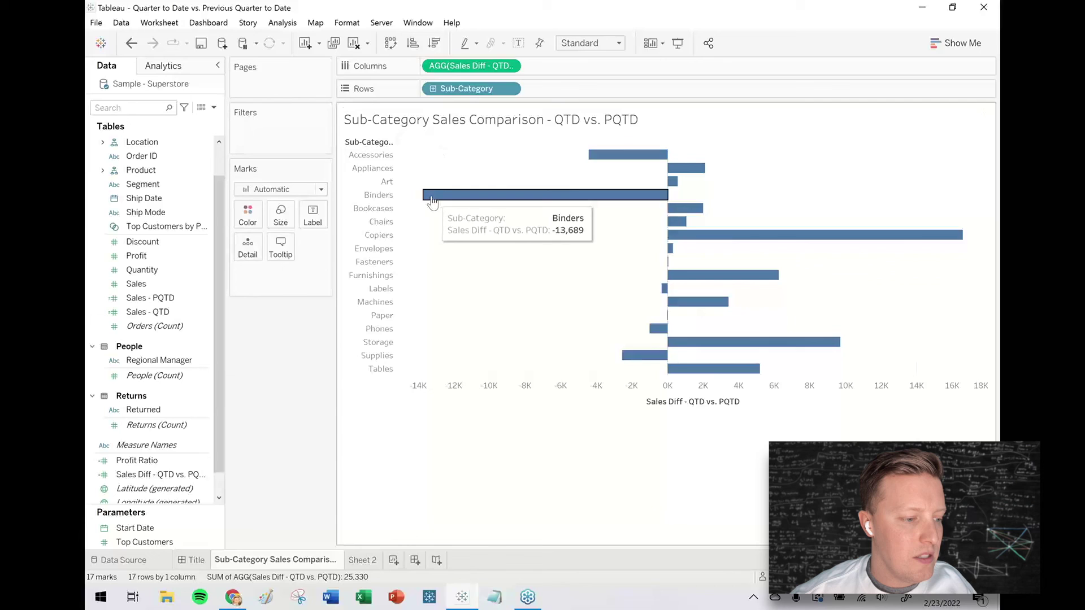
click(433, 43)
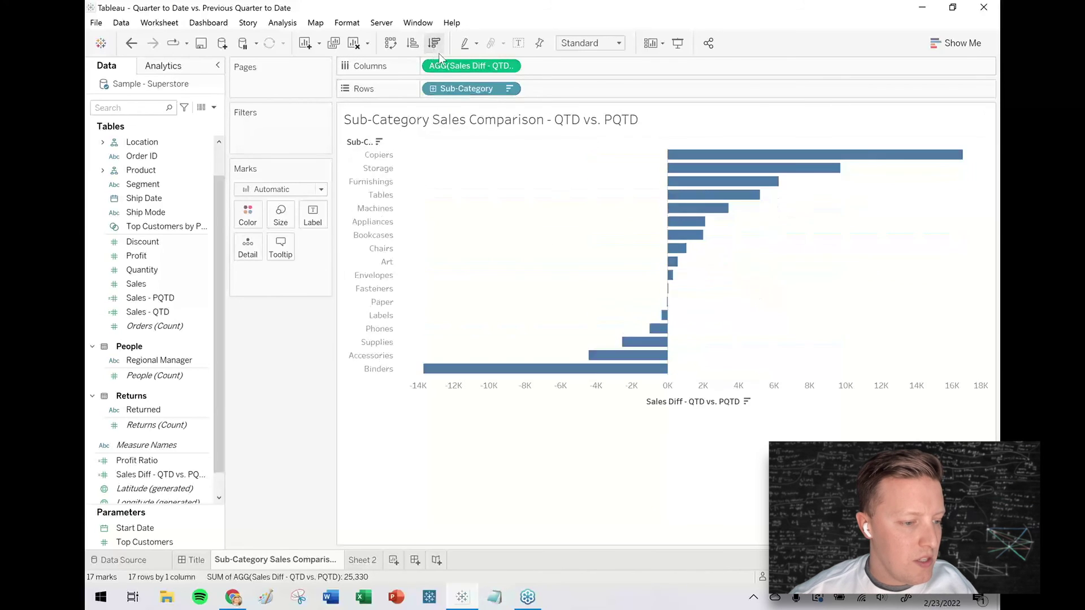
drag(470, 66, 254, 224)
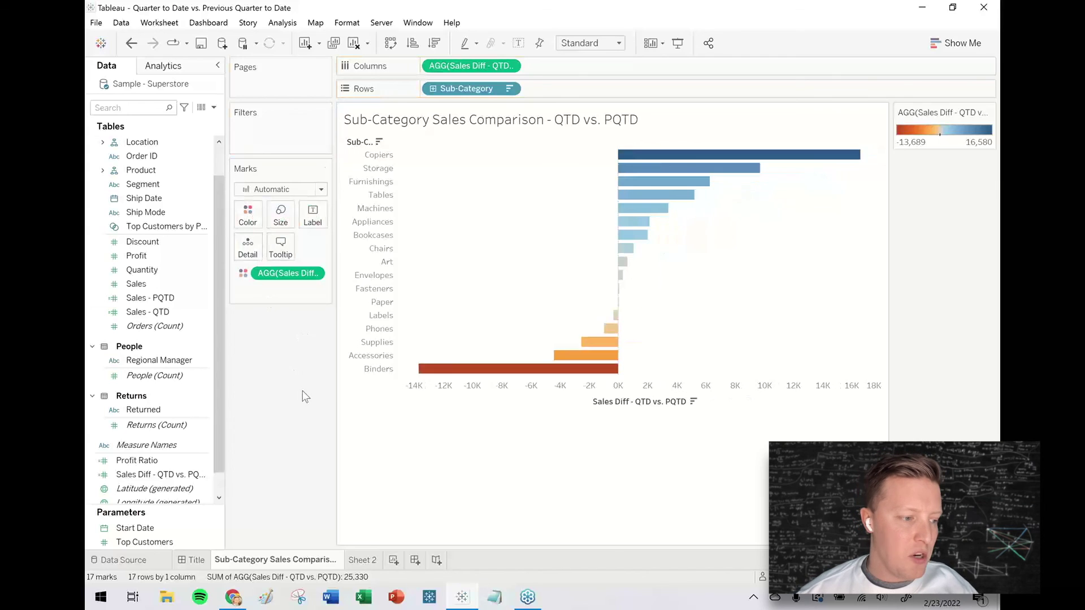